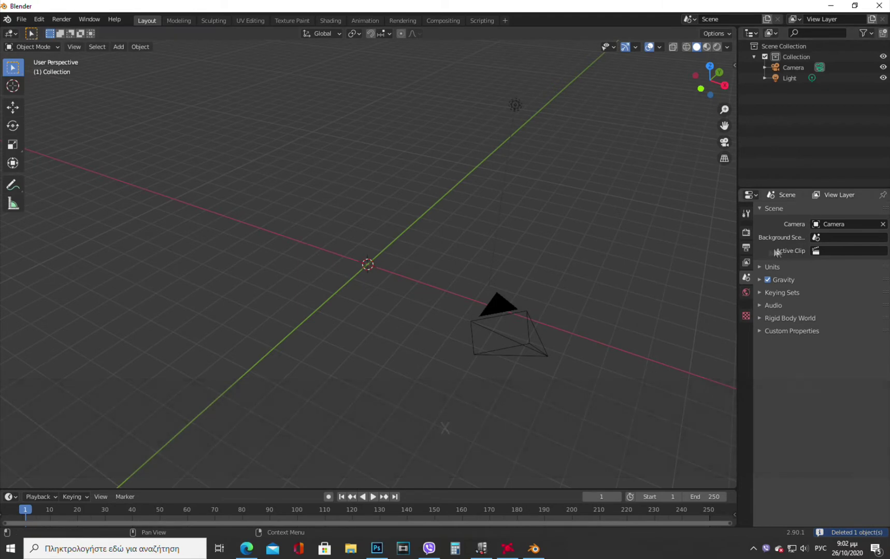
# Set the render engine to Cycles and add a UV sphere to the scene.
pyautogui.click(839, 212)
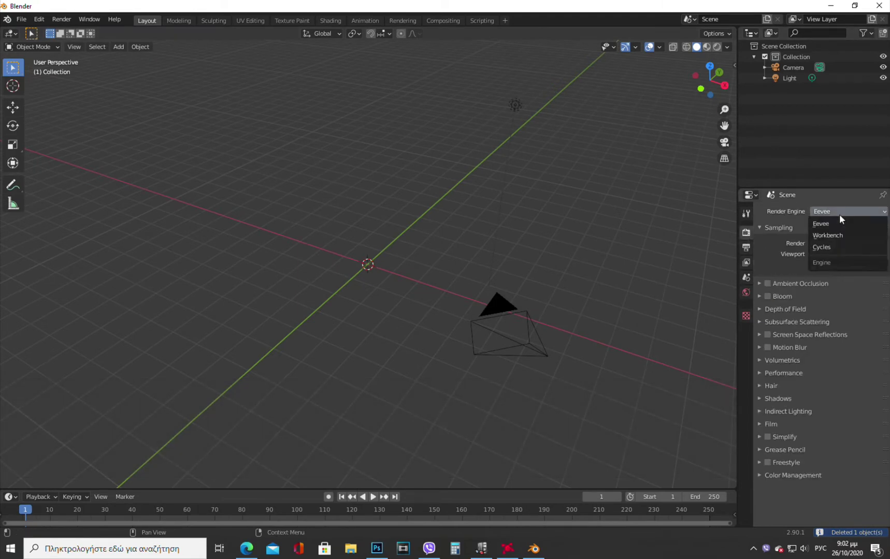
pyautogui.click(832, 246)
pyautogui.hotkey('shift', 'a')
pyautogui.moveTo(407, 239)
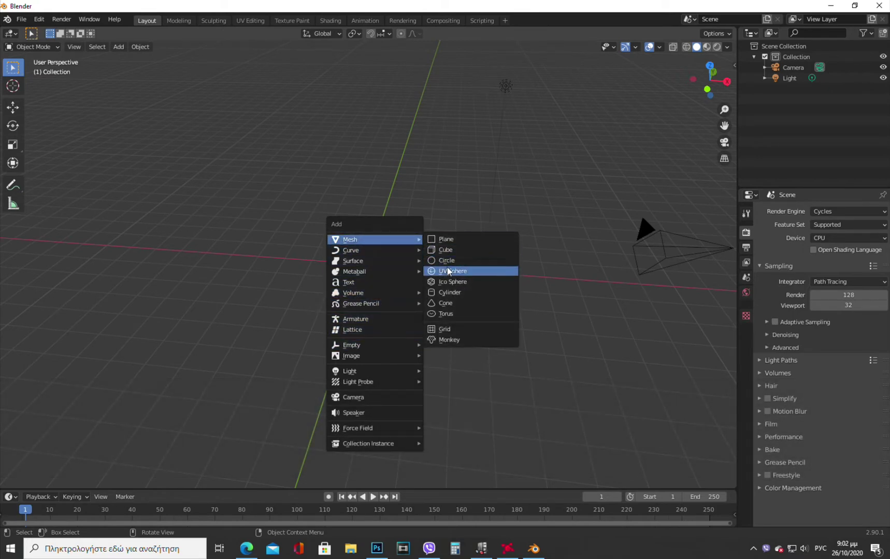
pyautogui.click(447, 270)
# Add a Subdivision Surface modifier to the sphere with viewport level 3 and render level 4.
pyautogui.click(745, 327)
pyautogui.click(818, 212)
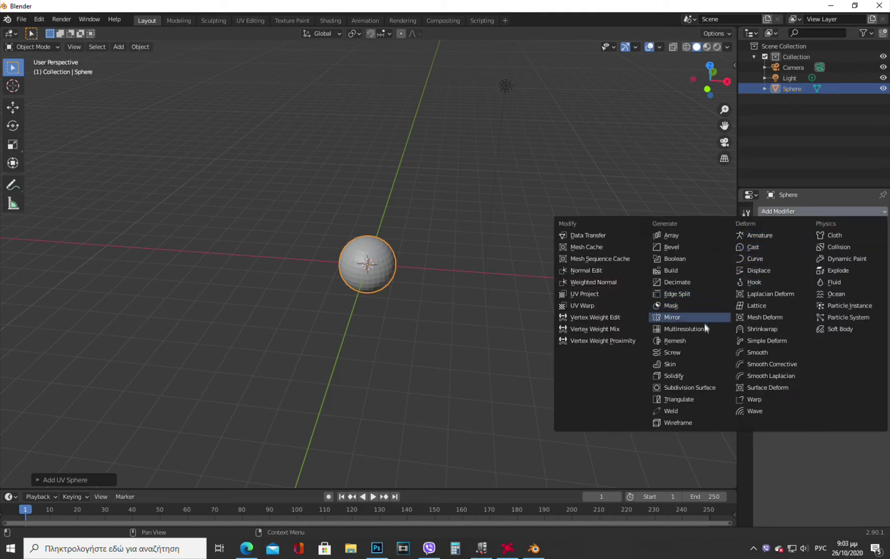
pyautogui.click(707, 387)
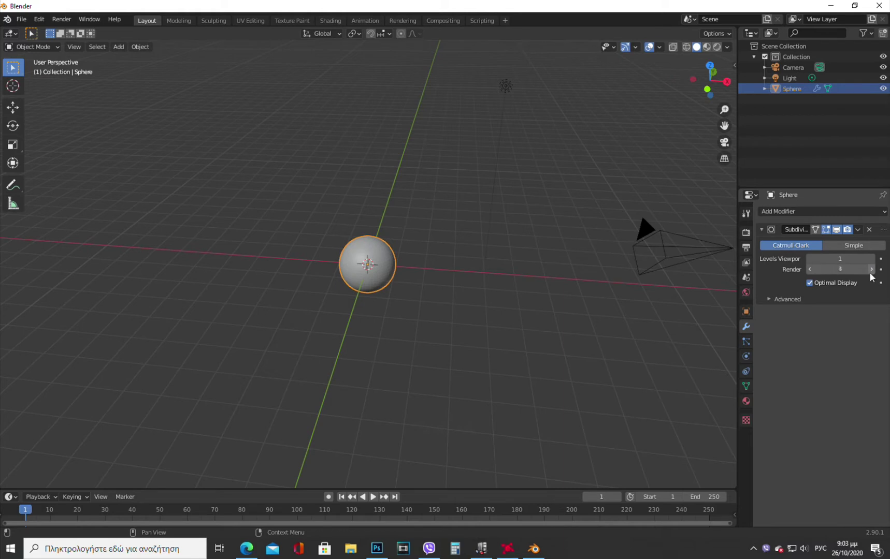
pyautogui.scroll(7, 415, 256)
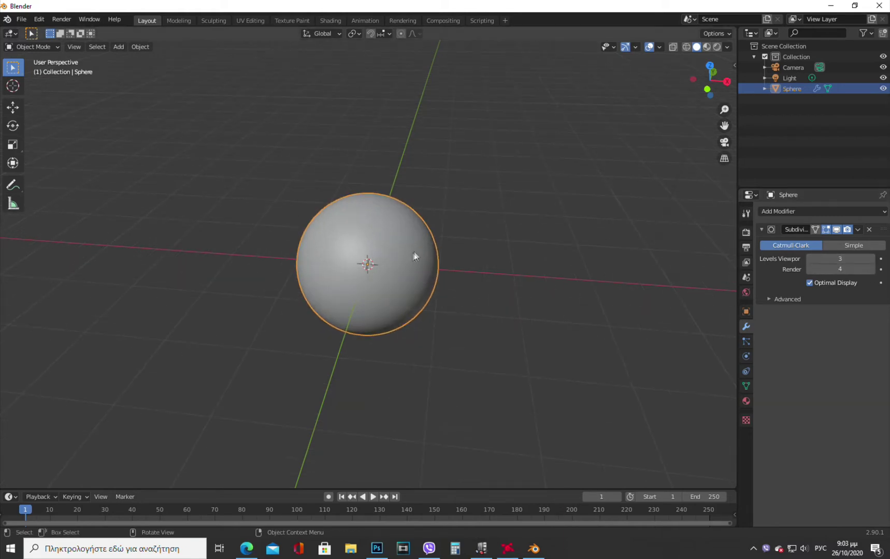
pyautogui.scroll(2, 436, 282)
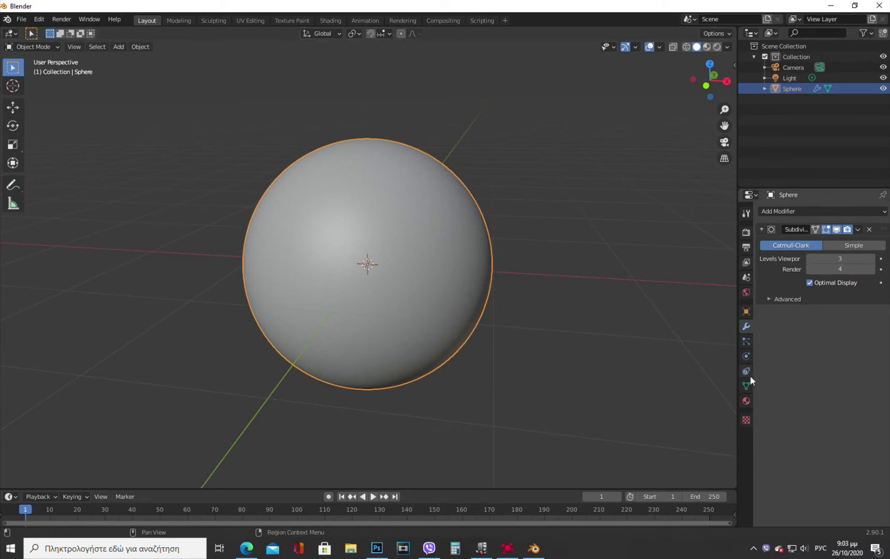
# Create a new material for the sphere and split the 3D viewport to show a Shader Editor beside it.
pyautogui.click(747, 399)
pyautogui.click(797, 242)
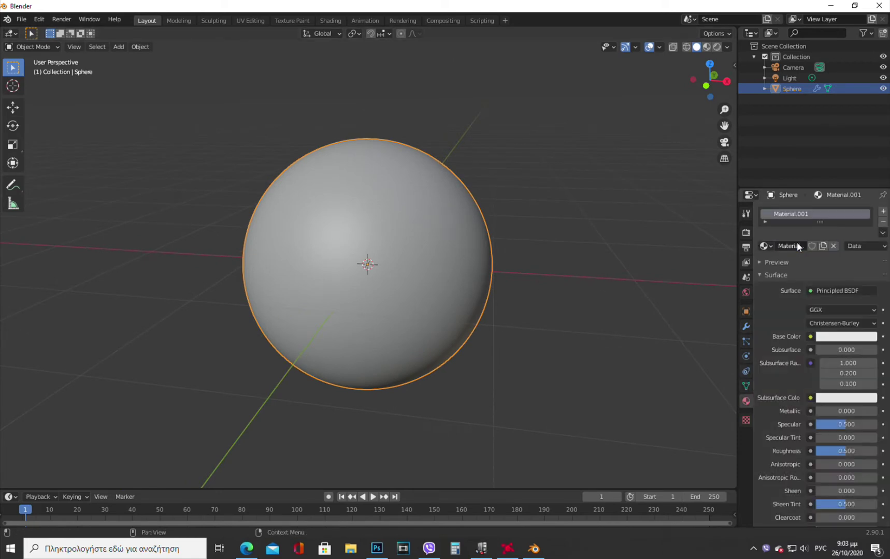
pyautogui.moveTo(734, 31); pyautogui.dragTo(395, 99)
pyautogui.click(408, 34)
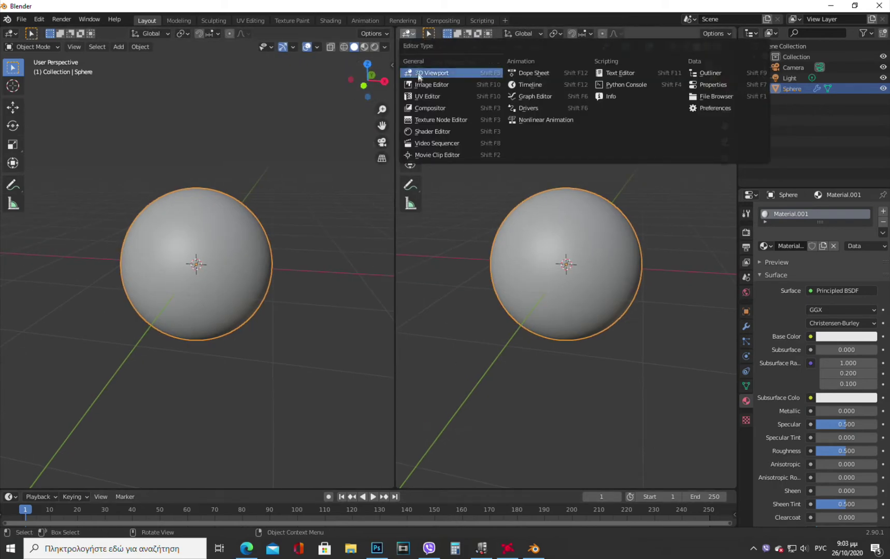
pyautogui.click(424, 130)
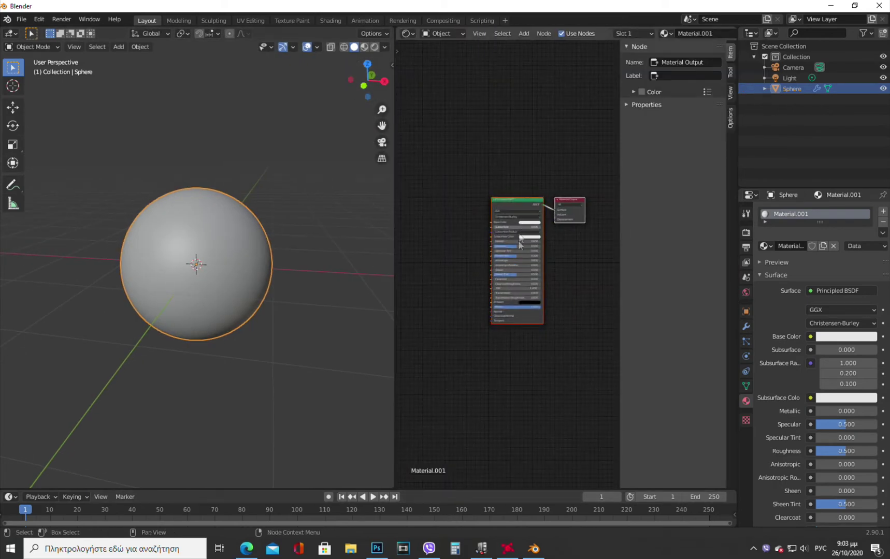
# Replace the Principled BSDF node with a Diffuse BSDF connected to the Material Output's Surface.
pyautogui.hotkey('shift', 'a')
pyautogui.click(503, 194)
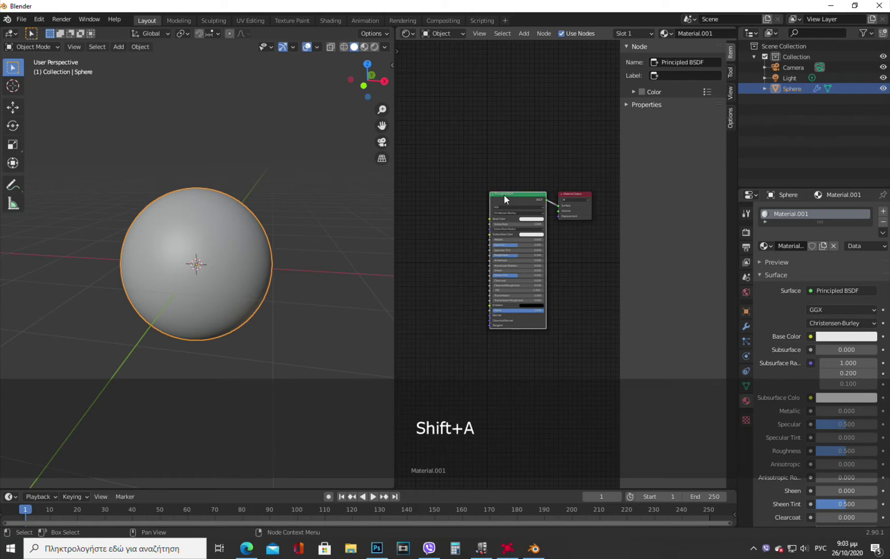
pyautogui.press('Delete')
pyautogui.hotkey('shift', 'a')
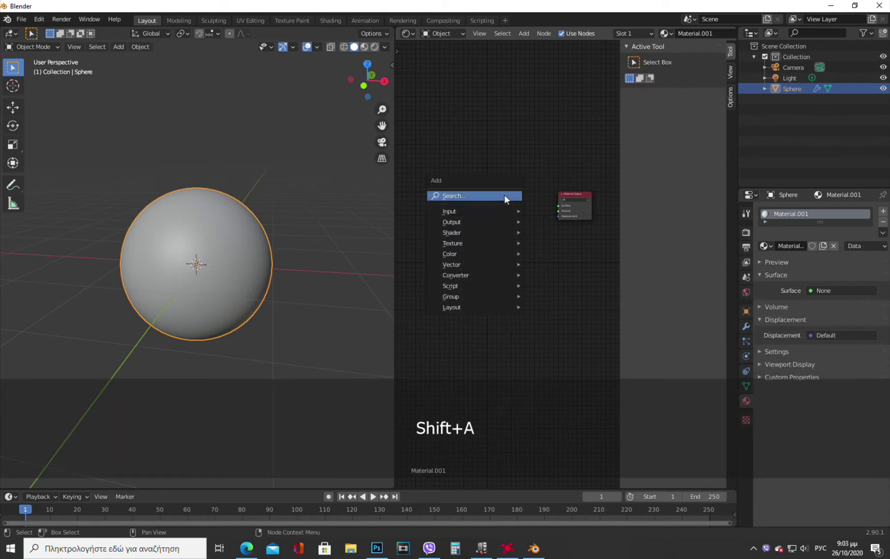
pyautogui.moveTo(508, 232)
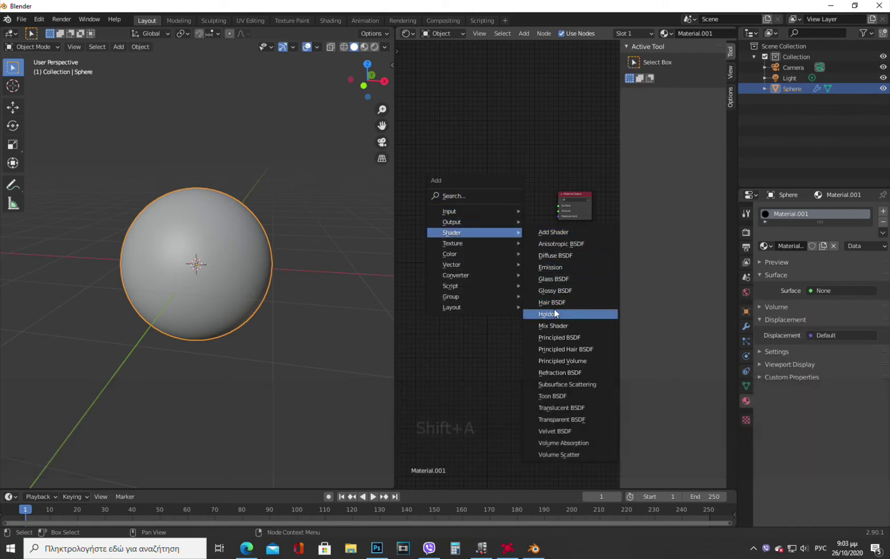
pyautogui.click(557, 256)
pyautogui.click(514, 183)
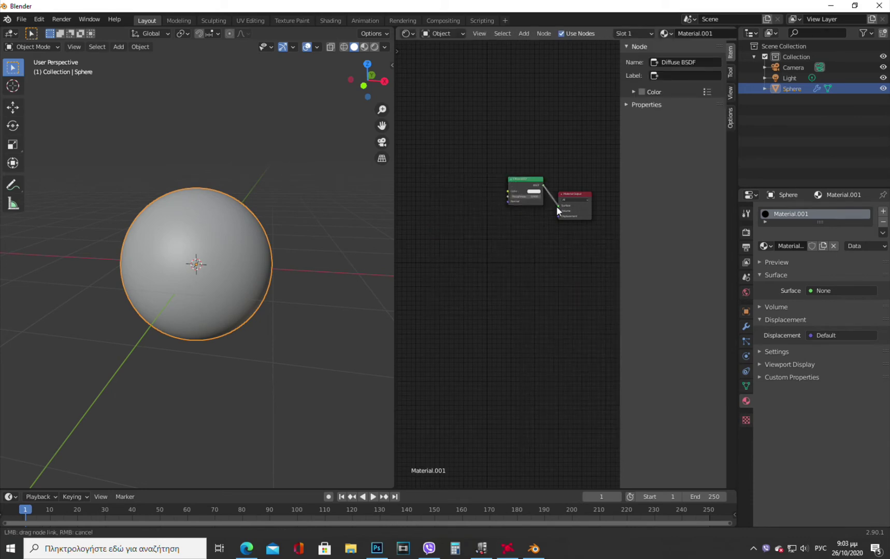
pyautogui.moveTo(555, 206); pyautogui.dragTo(557, 206)
# Feed the Diffuse BSDF's Color from an Image Texture node loaded with the world map PNG in the Земля folder.
pyautogui.hotkey('shift', 'a')
pyautogui.moveTo(475, 199)
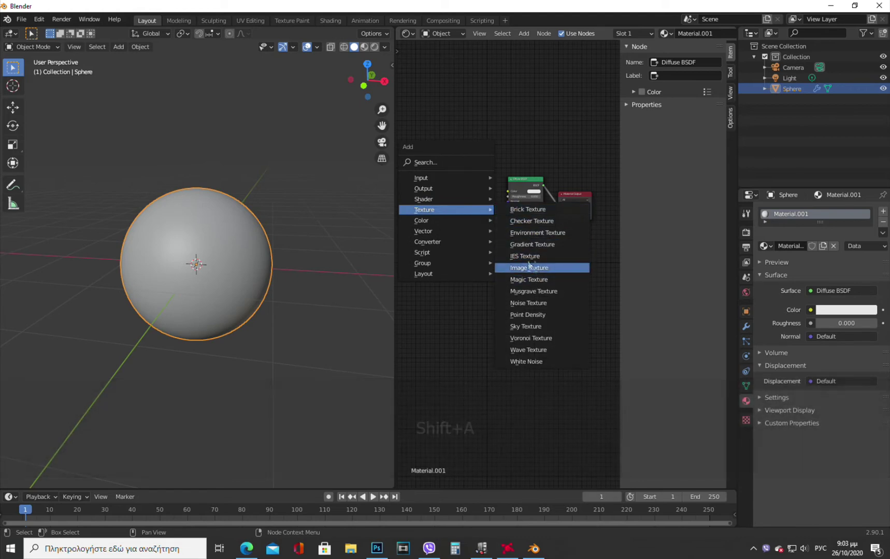
pyautogui.click(532, 266)
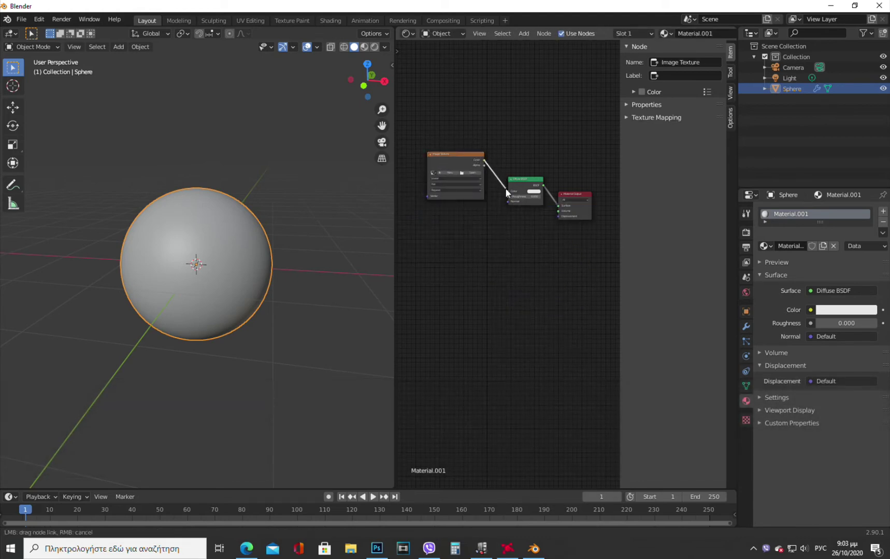
pyautogui.click(469, 172)
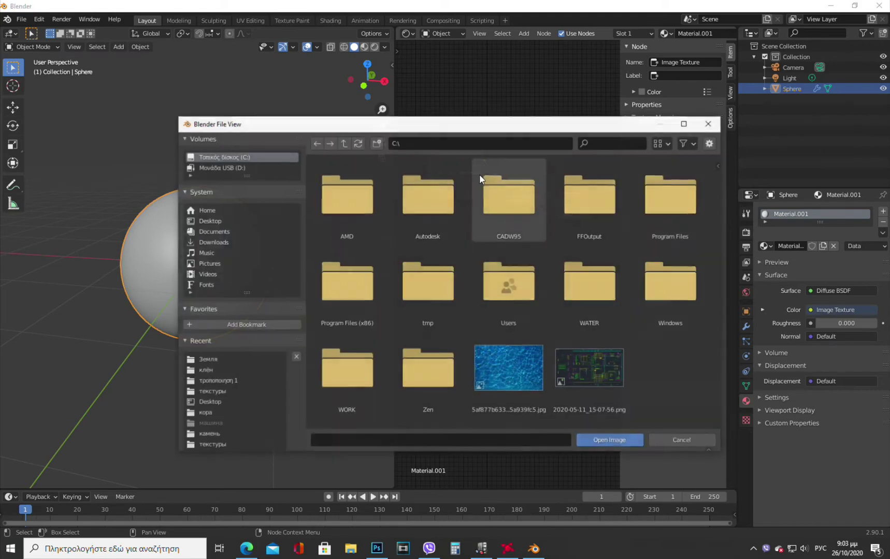
pyautogui.click(207, 360)
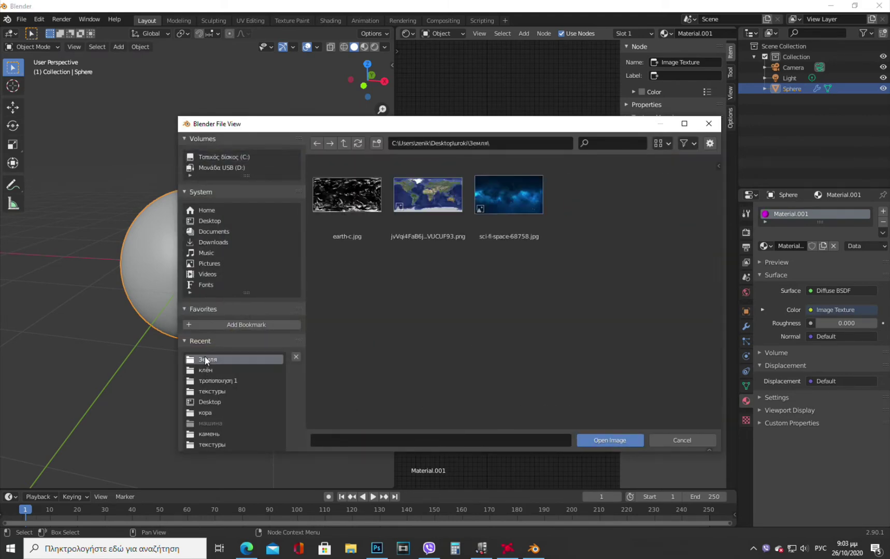
pyautogui.click(428, 197)
pyautogui.click(609, 440)
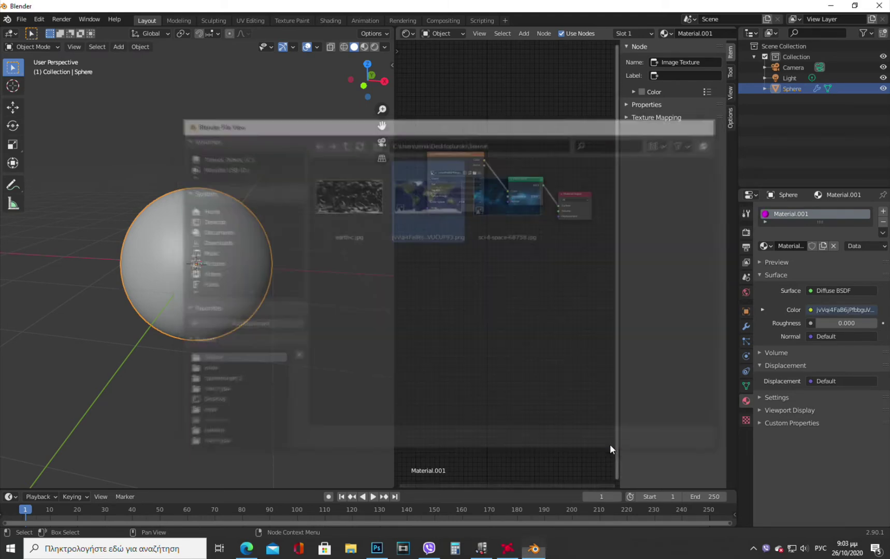
# Switch the 3D viewport to Rendered shading and view the textured globe up close around Europe and Africa.
pyautogui.press('z')
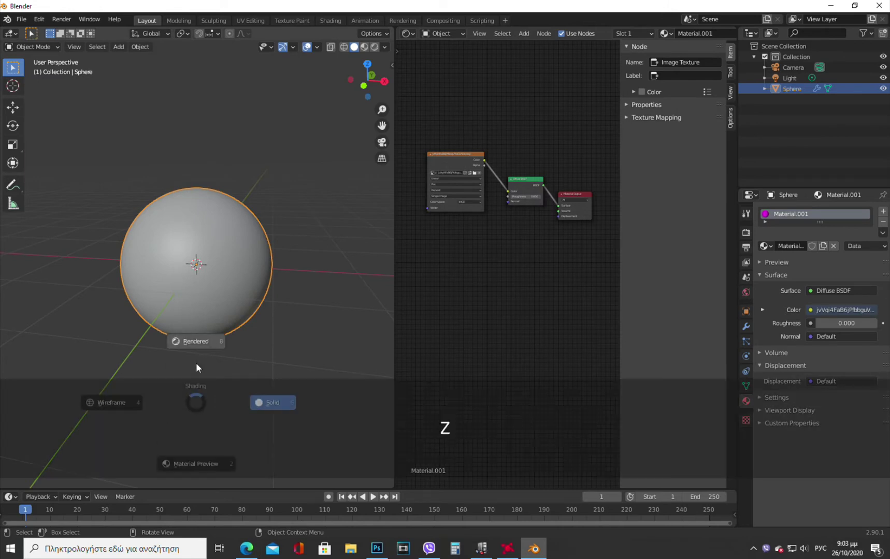
pyautogui.click(195, 358)
pyautogui.scroll(3, 209, 282)
pyautogui.moveTo(209, 283); pyautogui.dragTo(182, 272, button='middle')
pyautogui.scroll(2, 124, 273)
pyautogui.scroll(-1, 236, 208)
pyautogui.moveTo(224, 208); pyautogui.dragTo(241, 223, button='middle')
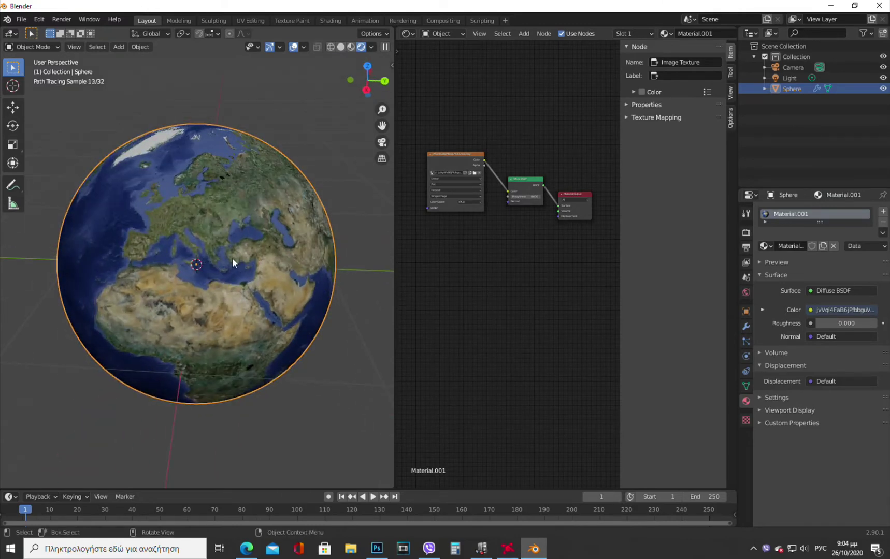
# Duplicate the globe in place and scale the copy up to about 1.03.
pyautogui.hotkey('shift', 'd')
pyautogui.press('s')
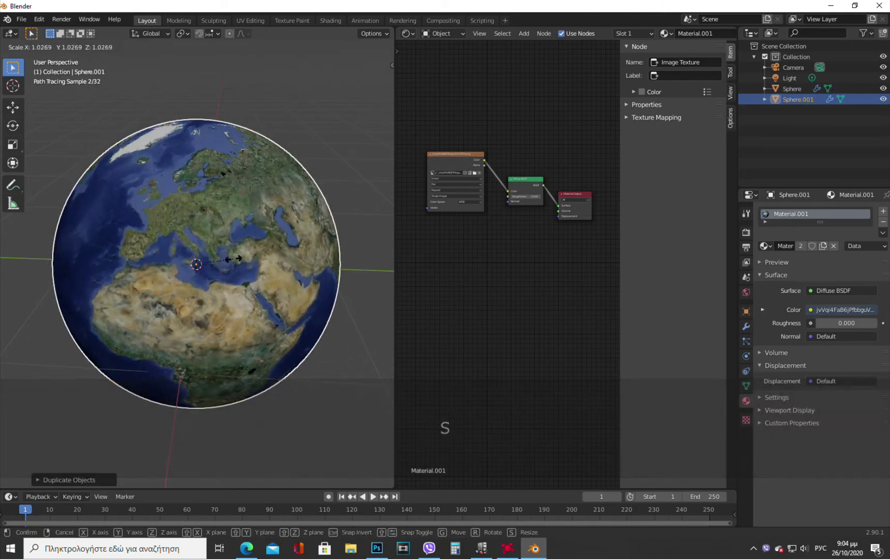
pyautogui.click(236, 263)
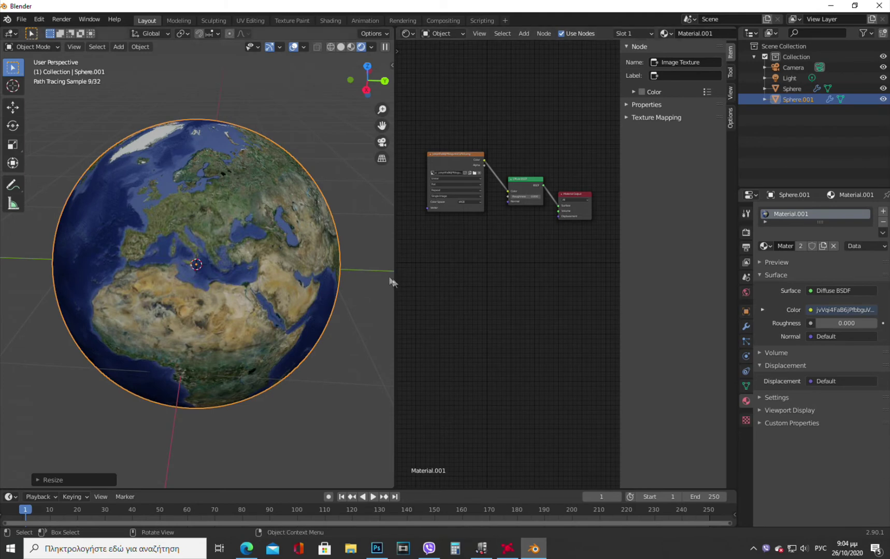
# Give the duplicated sphere its own new material in place of the shared one and delete its Principled BSDF node.
pyautogui.click(882, 224)
pyautogui.click(795, 241)
pyautogui.click(511, 195)
pyautogui.press('Delete')
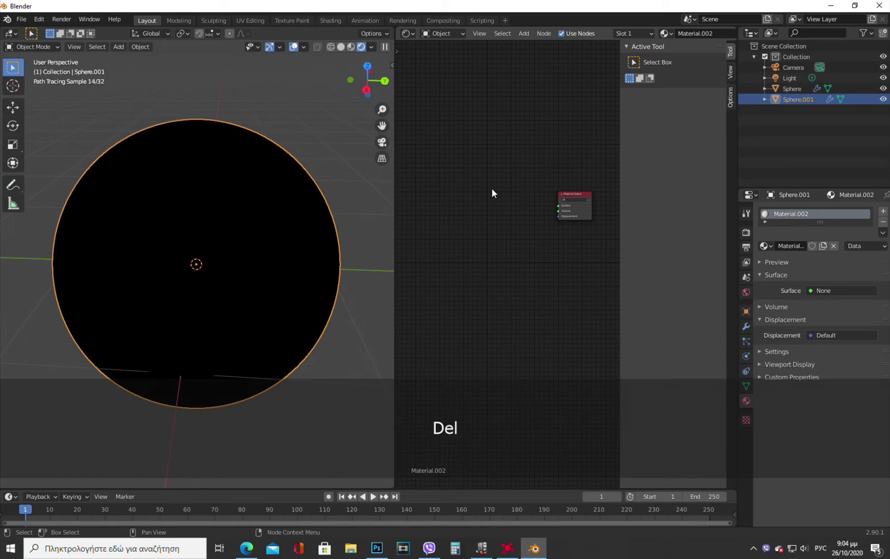
# Add an Image Texture node with earth-c.jpg from the Земля folder and connect its Color to the Material Output's Surface.
pyautogui.hotkey('shift', 'a')
pyautogui.moveTo(492, 189)
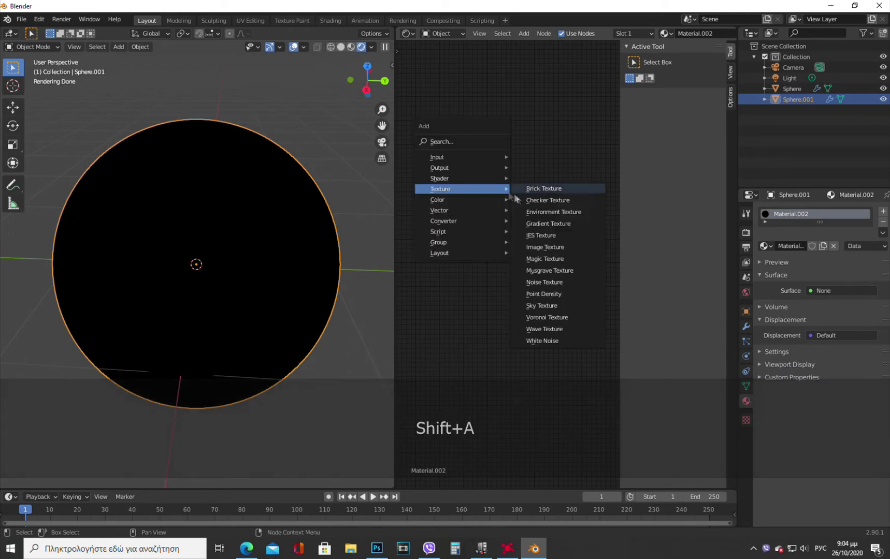
pyautogui.click(545, 247)
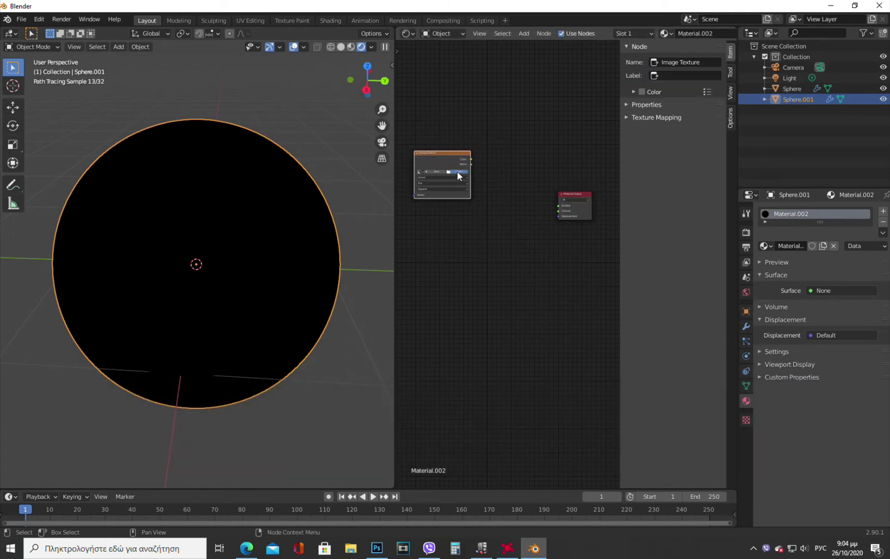
pyautogui.click(457, 170)
pyautogui.click(206, 360)
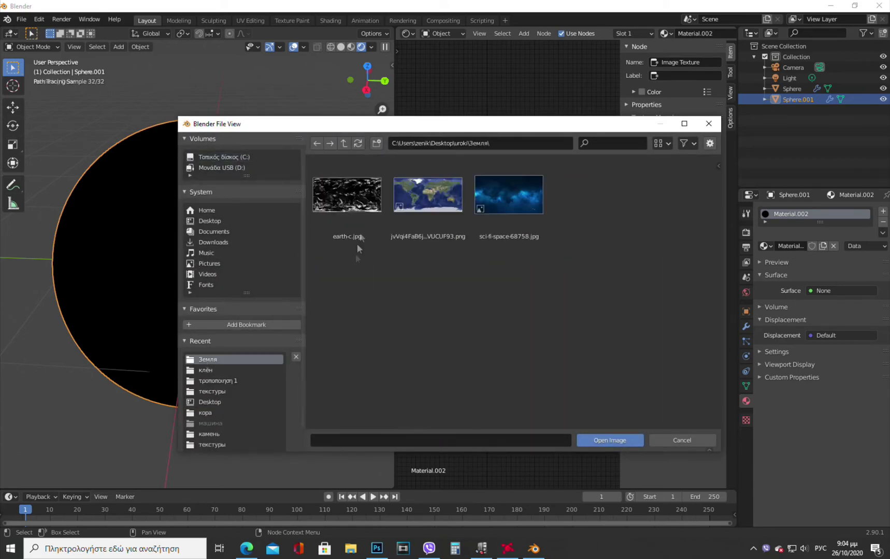
pyautogui.click(357, 245)
pyautogui.click(621, 440)
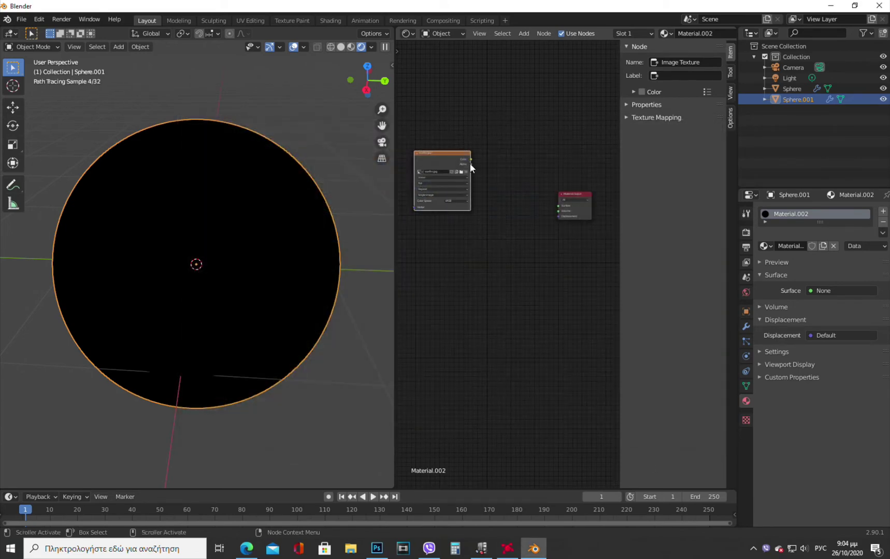
pyautogui.moveTo(557, 205); pyautogui.dragTo(558, 206)
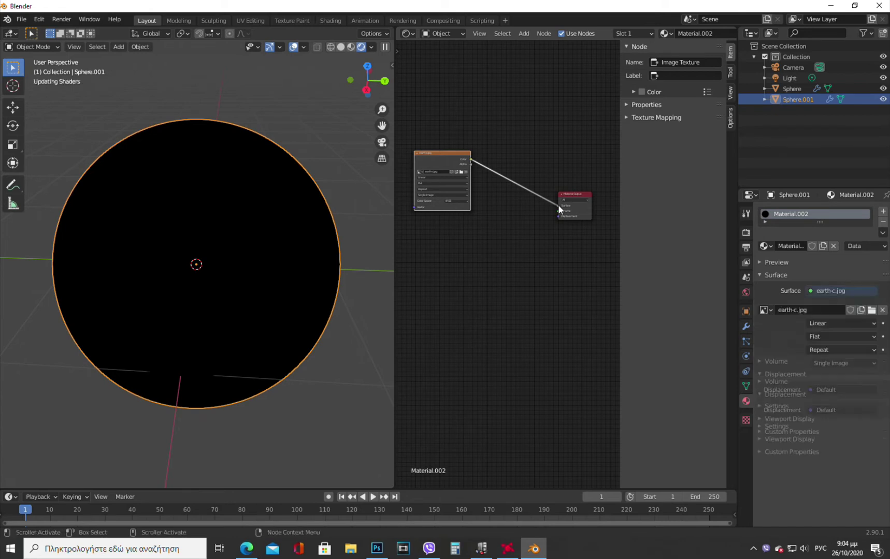
# Insert an Add Shader node between the earth-c.jpg texture and the Material Output, spacing the nodes apart.
pyautogui.hotkey('shift', 'a')
pyautogui.moveTo(500, 255)
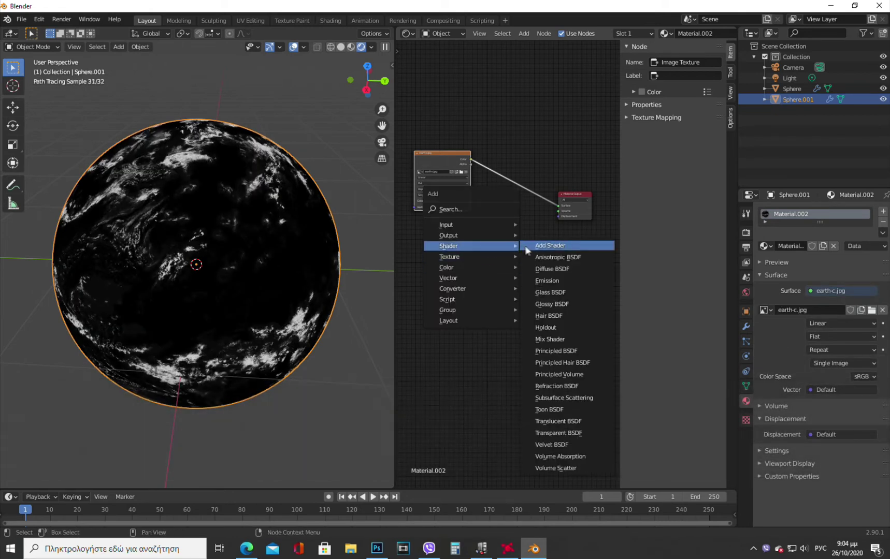
pyautogui.click(524, 246)
pyautogui.click(523, 199)
pyautogui.moveTo(576, 194); pyautogui.dragTo(593, 203)
pyautogui.moveTo(530, 198); pyautogui.dragTo(554, 199)
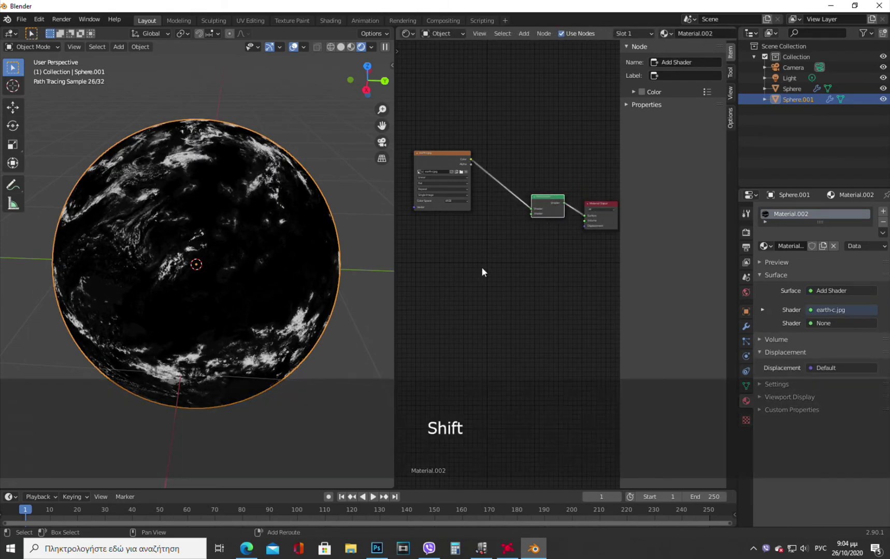
# Insert an Emission node between the earth-c.jpg texture and the Add Shader, moving the texture node clear.
pyautogui.hotkey('shift', 'a')
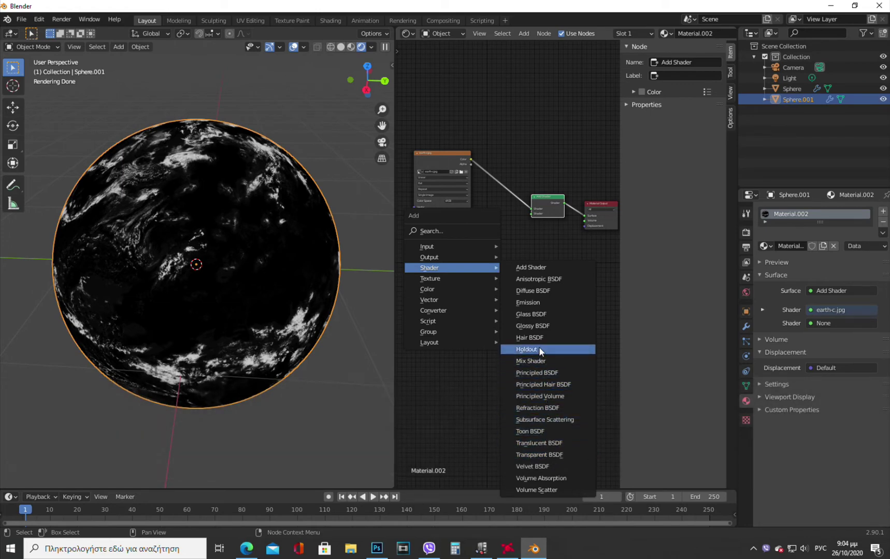
pyautogui.click(546, 302)
pyautogui.click(499, 185)
pyautogui.moveTo(450, 154); pyautogui.dragTo(435, 145)
pyautogui.scroll(-2, 554, 264)
# Add a ColorRamp node below the Emission node and connect the earth-c.jpg texture's Color output to it.
pyautogui.hotkey('shift', 'a')
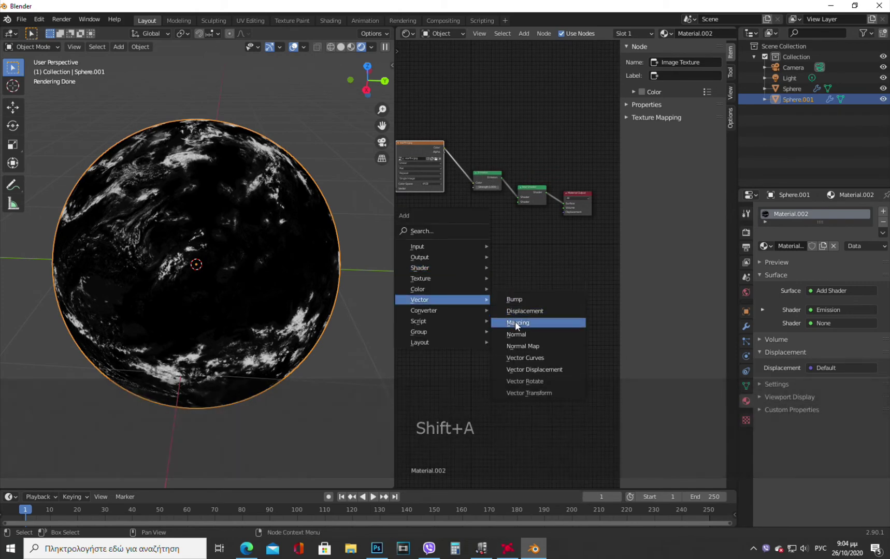
pyautogui.moveTo(471, 306)
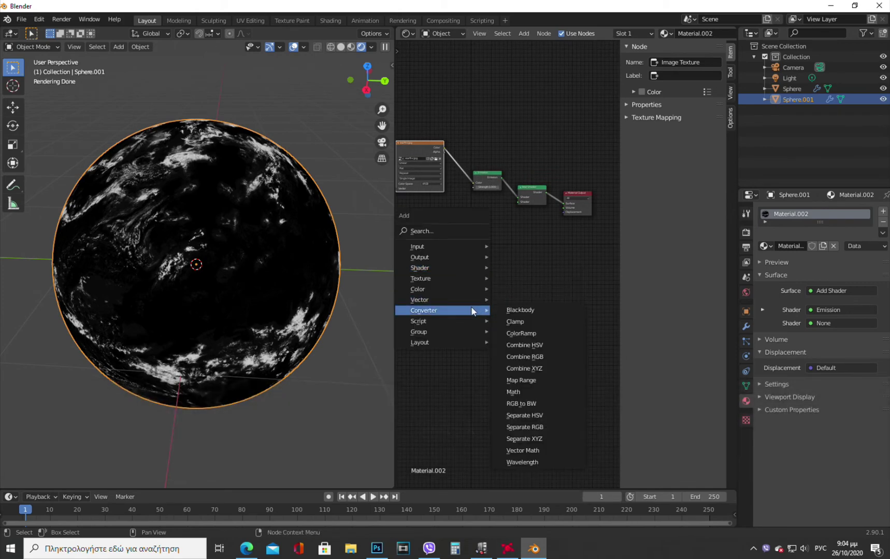
pyautogui.click(514, 333)
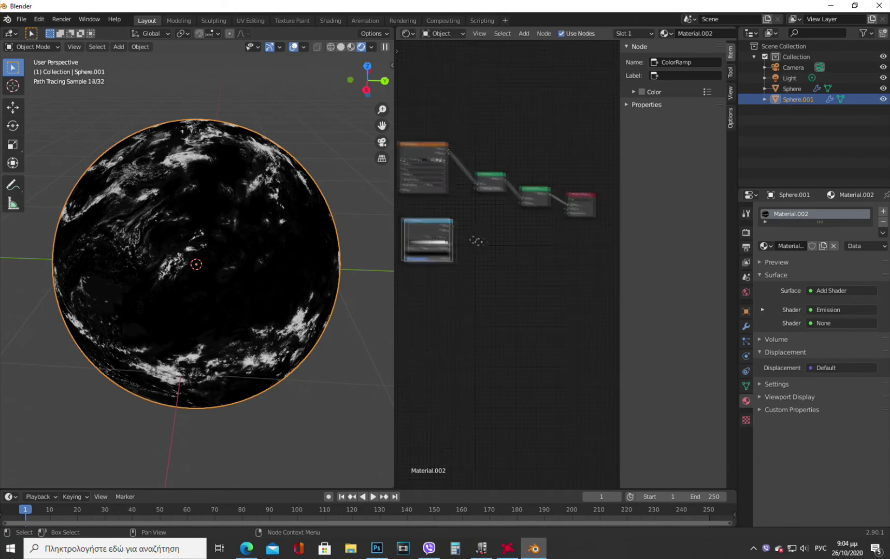
pyautogui.moveTo(477, 241); pyautogui.dragTo(537, 245, button='middle')
pyautogui.moveTo(487, 149); pyautogui.dragTo(464, 263)
# Add a Transparent BSDF beside the ColorRamp, feeding it the ramp's Color and connecting its BSDF to the Add Shader's second input.
pyautogui.hotkey('shift', 'a')
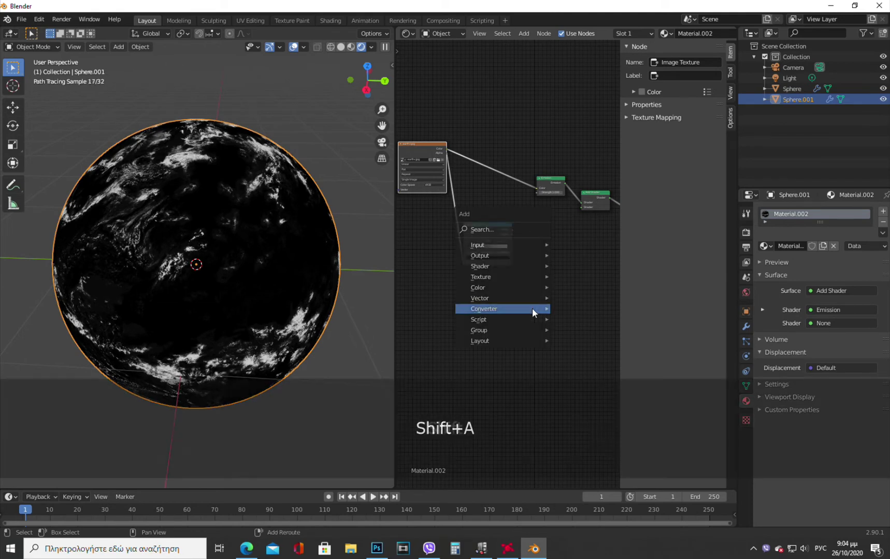
pyautogui.moveTo(533, 309)
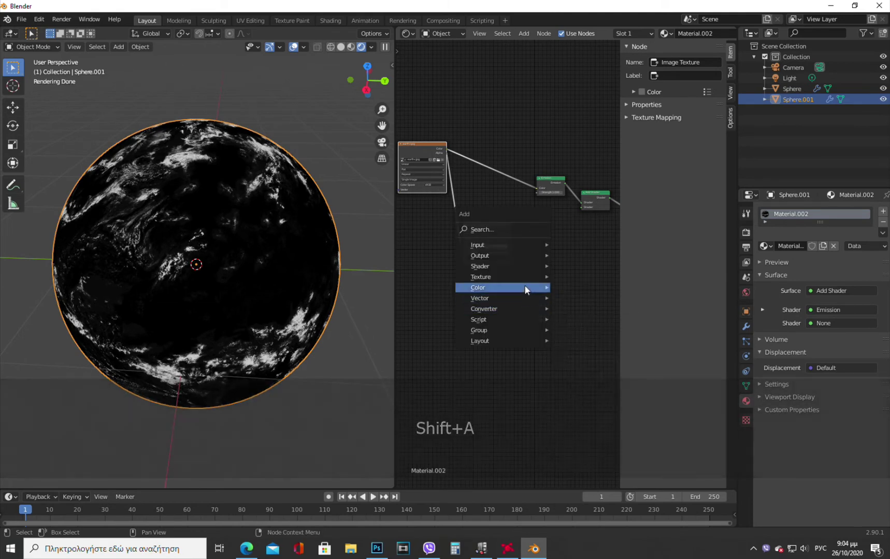
pyautogui.moveTo(528, 278)
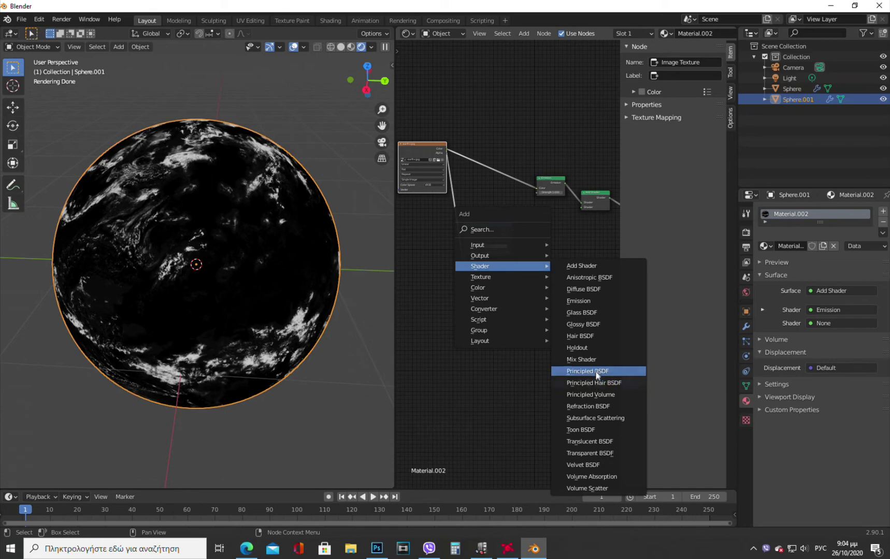
pyautogui.click(590, 453)
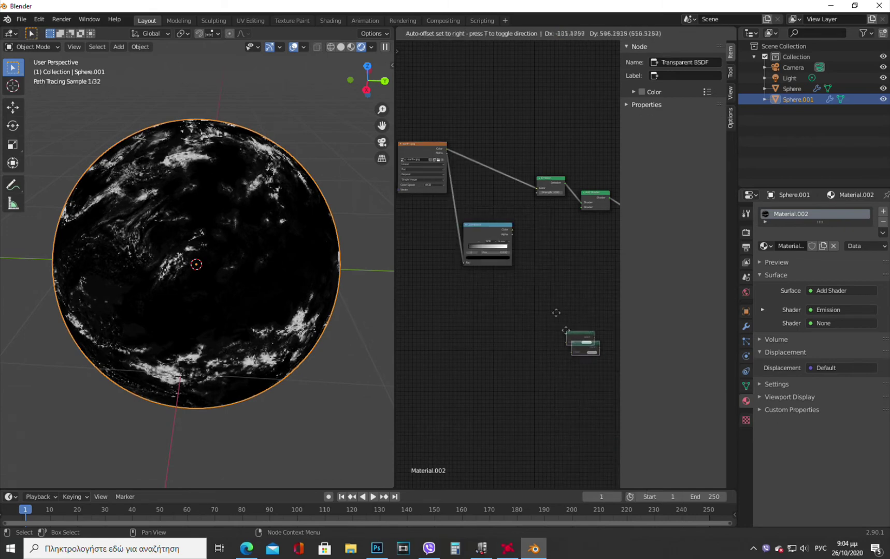
pyautogui.click(535, 228)
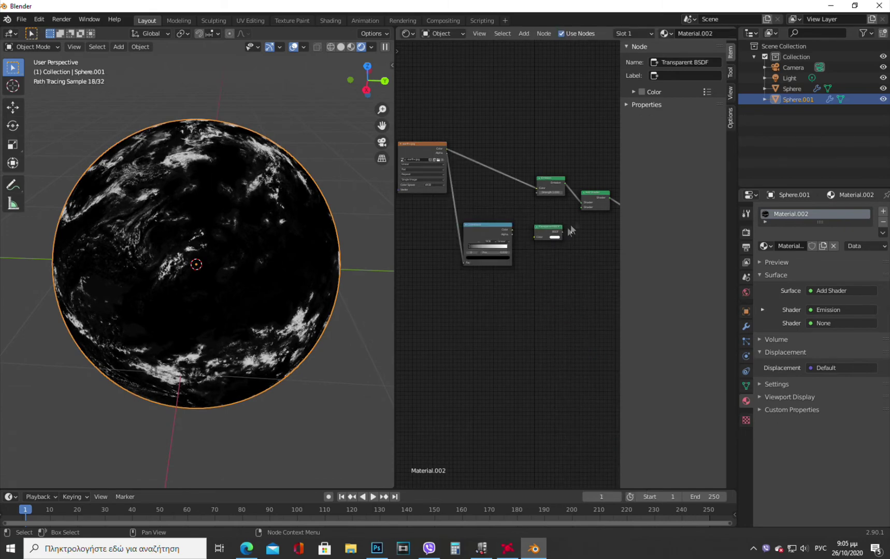
pyautogui.moveTo(578, 208); pyautogui.dragTo(580, 207)
pyautogui.moveTo(534, 236); pyautogui.dragTo(513, 230)
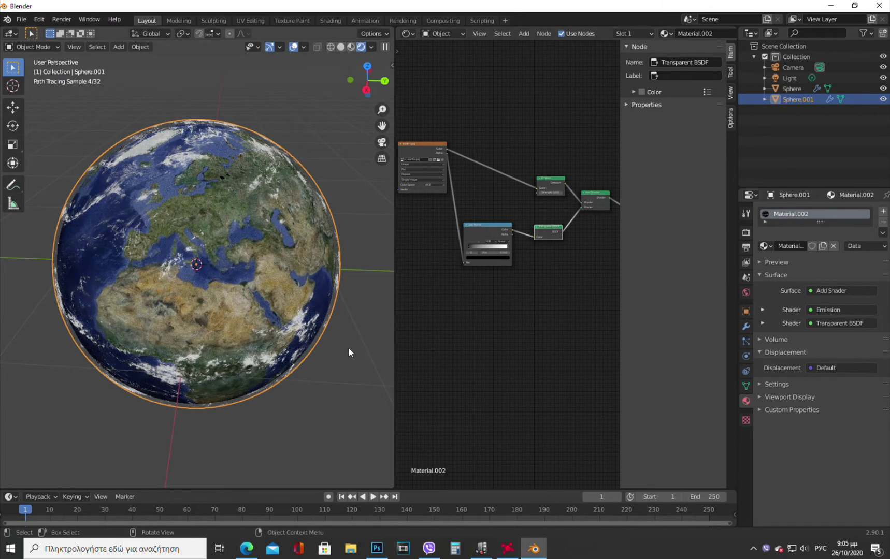
# Scale the cloud sphere to about 0.98 and rotate it about -87° around the global Z axis.
pyautogui.press('s')
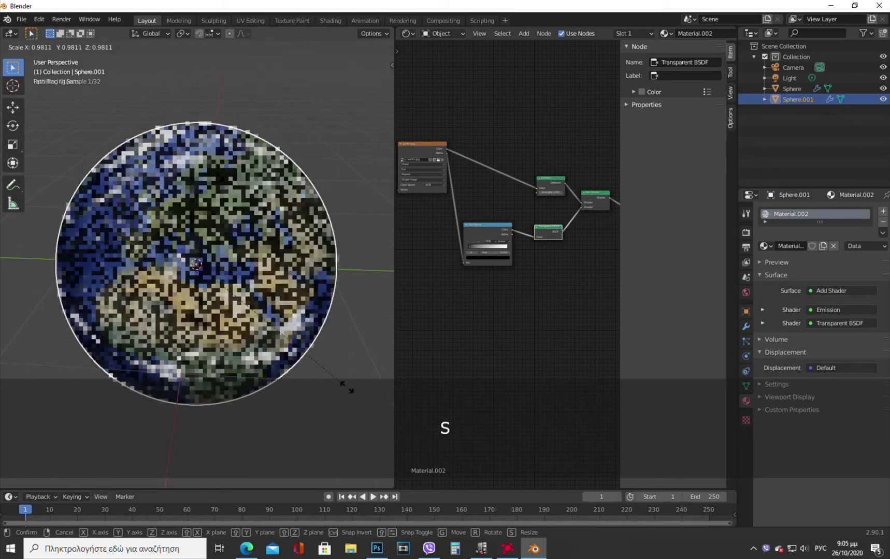
pyautogui.click(346, 389)
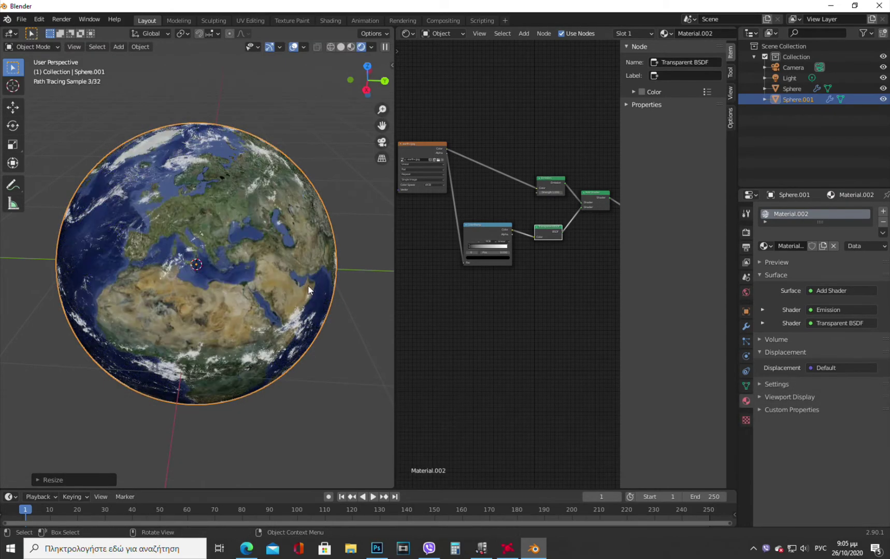
pyautogui.press('r')
pyautogui.press('z')
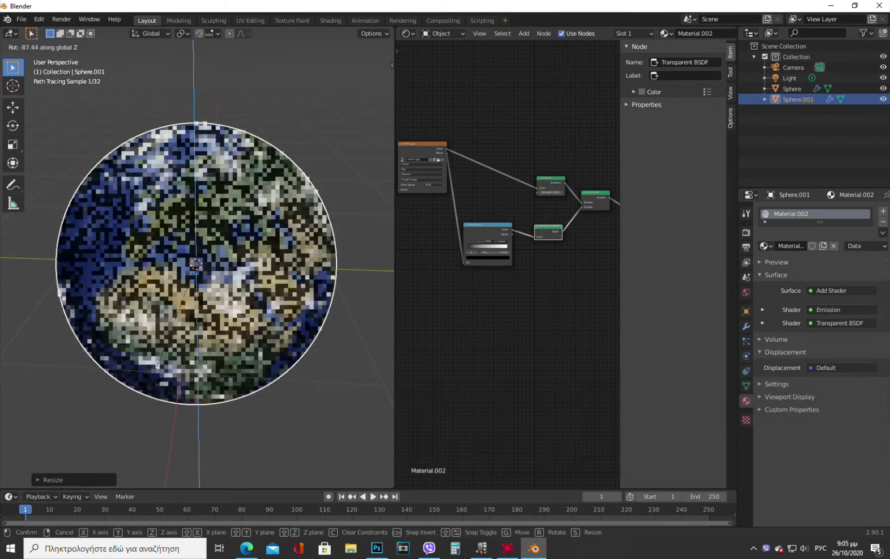
pyautogui.click(89, 386)
# Select the point light above the Earth and lower it along the Z axis to roughly the globe's height.
pyautogui.scroll(1, 226, 308)
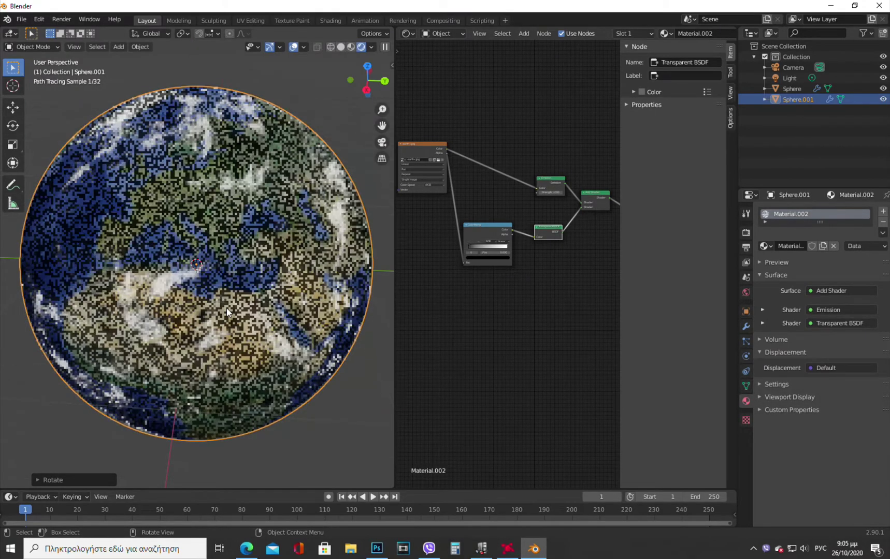
pyautogui.scroll(3, 219, 309)
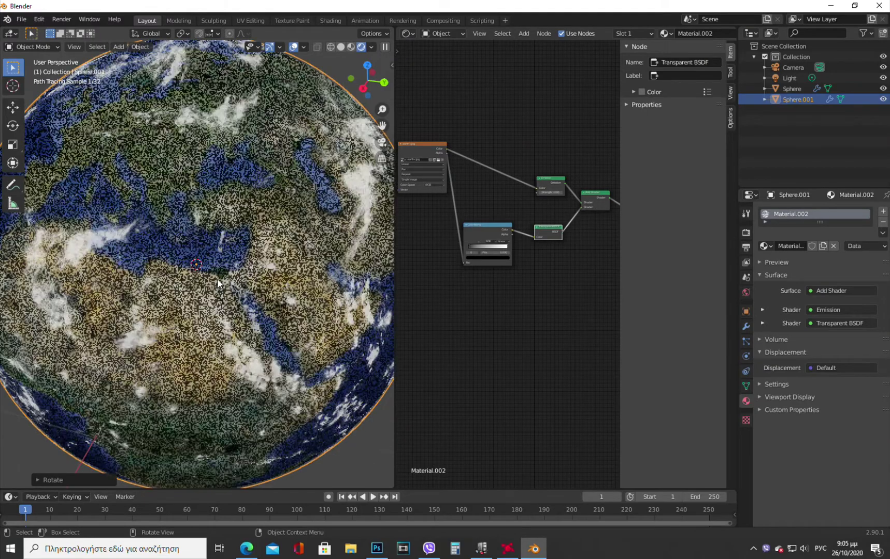
pyautogui.scroll(-3, 358, 317)
pyautogui.moveTo(324, 313); pyautogui.dragTo(327, 265, button='middle')
pyautogui.scroll(-8, 327, 264)
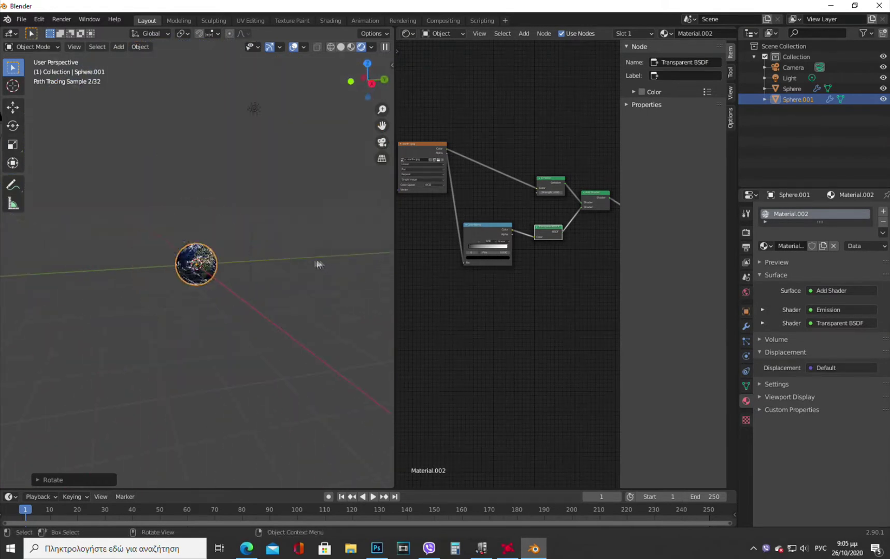
pyautogui.click(253, 106)
pyautogui.press('g')
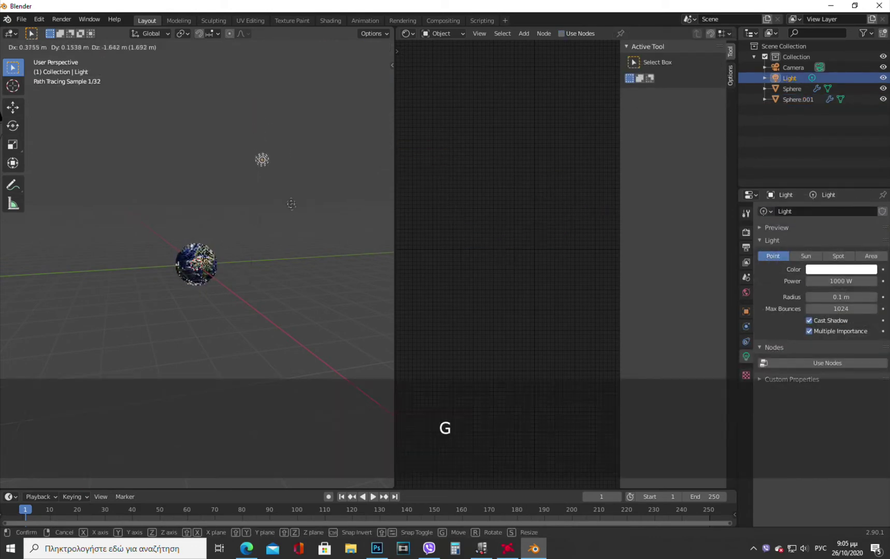
pyautogui.press('z')
pyautogui.click(306, 260)
# Set the World background color to pure black with a value of 0.
pyautogui.moveTo(308, 263); pyautogui.dragTo(326, 282, button='middle')
pyautogui.scroll(5, 325, 281)
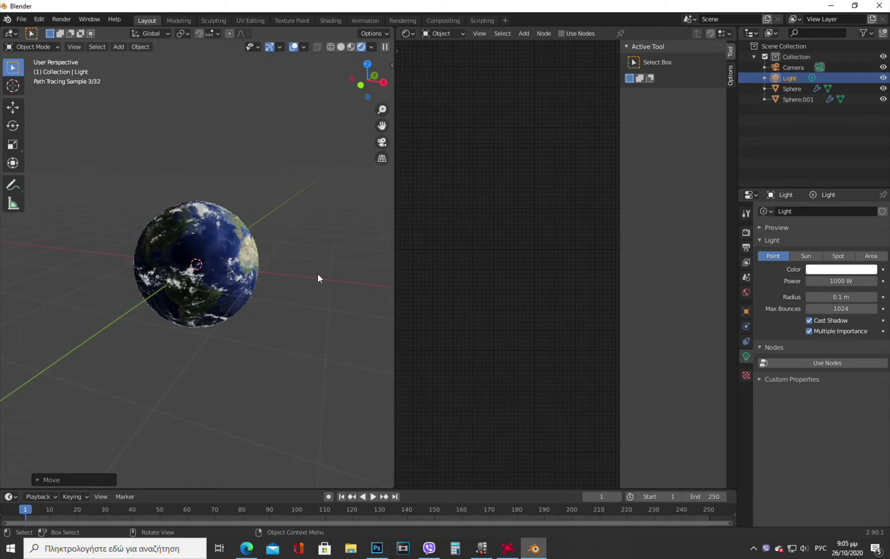
pyautogui.scroll(2, 318, 274)
pyautogui.moveTo(315, 275); pyautogui.dragTo(286, 273, button='middle')
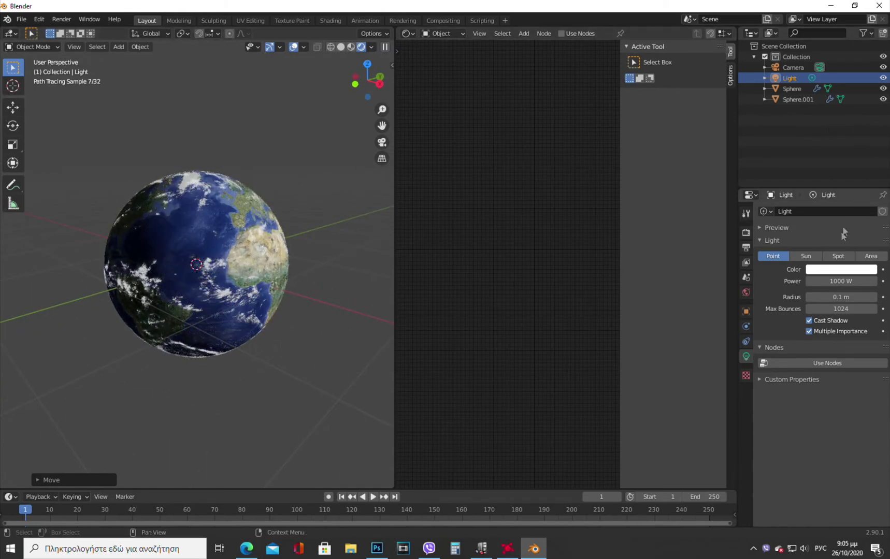
pyautogui.click(746, 293)
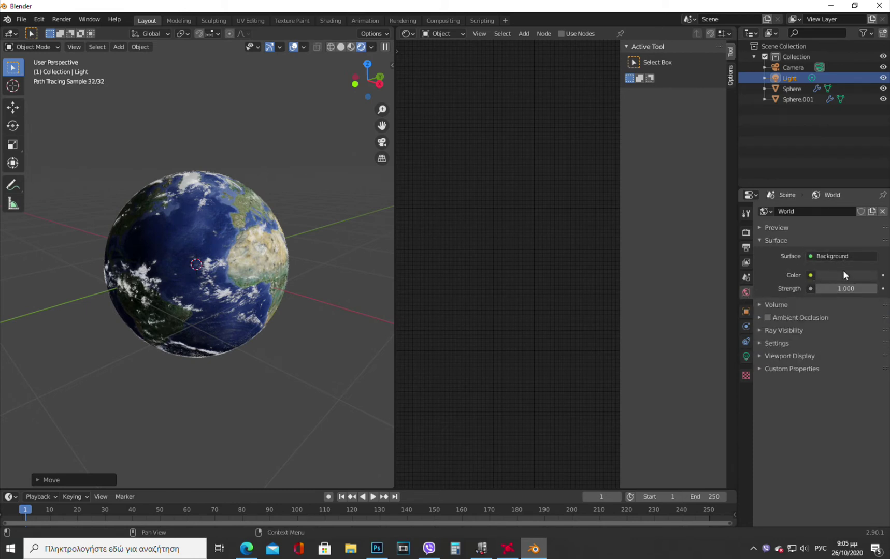
pyautogui.click(843, 274)
pyautogui.moveTo(869, 180); pyautogui.dragTo(869, 203)
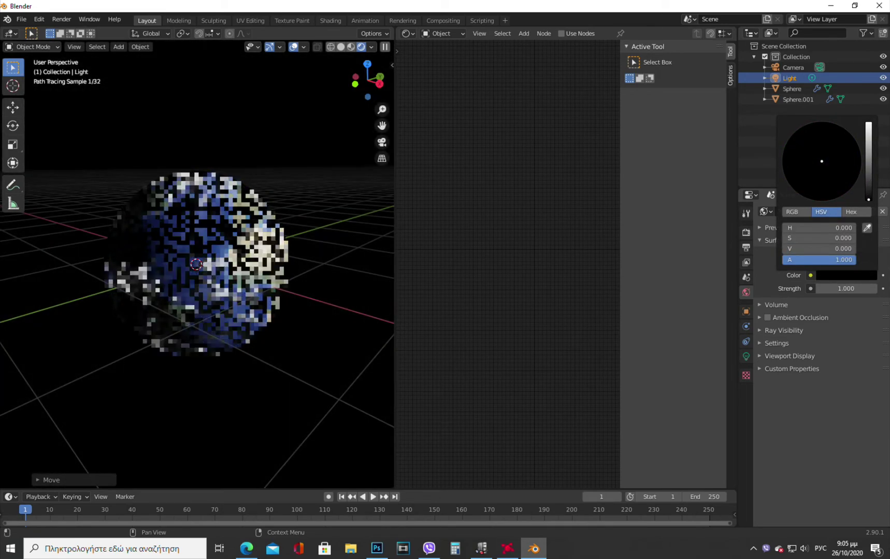
# Add a plane mesh and move it along the X axis to a position behind the Earth.
pyautogui.moveTo(338, 237)
pyautogui.mouseDown(button='middle')
pyautogui.moveTo(332, 228)
pyautogui.moveTo(243, 283)
pyautogui.moveTo(308, 270)
pyautogui.mouseUp(button='middle')
pyautogui.hotkey('shift', 'a')
pyautogui.moveTo(295, 272)
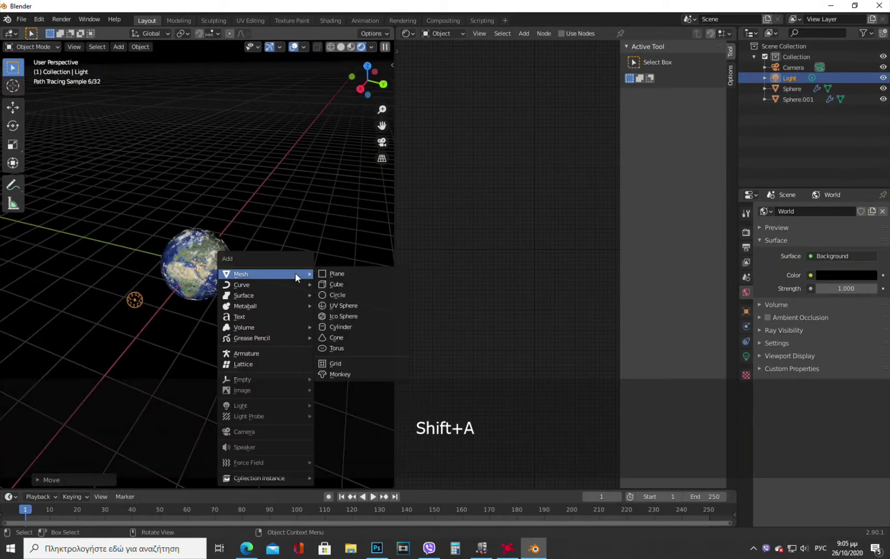
pyautogui.click(326, 275)
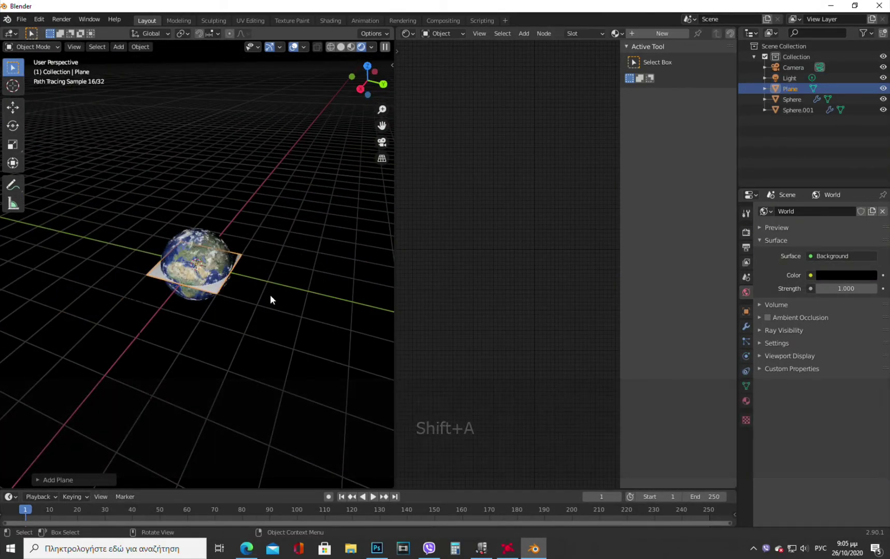
pyautogui.press('g')
pyautogui.press('x')
pyautogui.click(376, 279)
# Rotate the plane 90° around the Y axis and scale it up about four times as a backdrop.
pyautogui.press('r')
pyautogui.press('y')
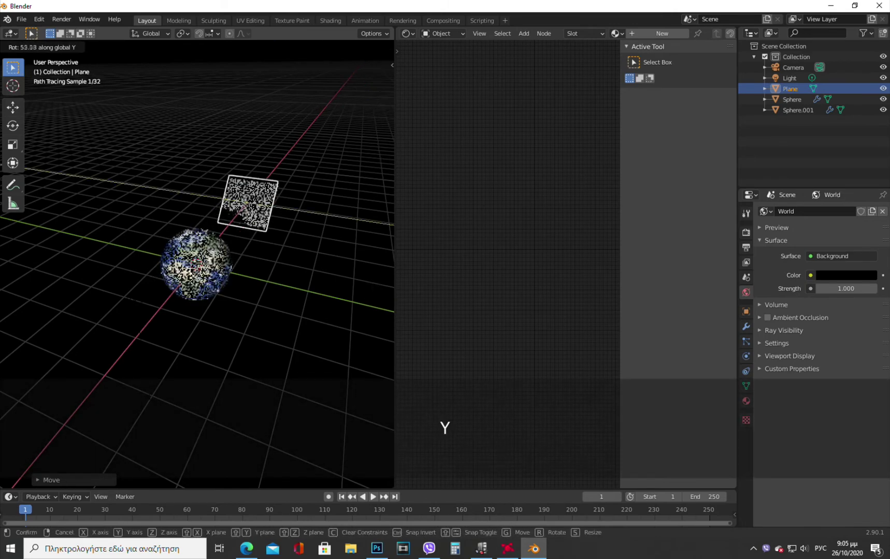
pyautogui.write('90')
pyautogui.click(323, 196)
pyautogui.press('s')
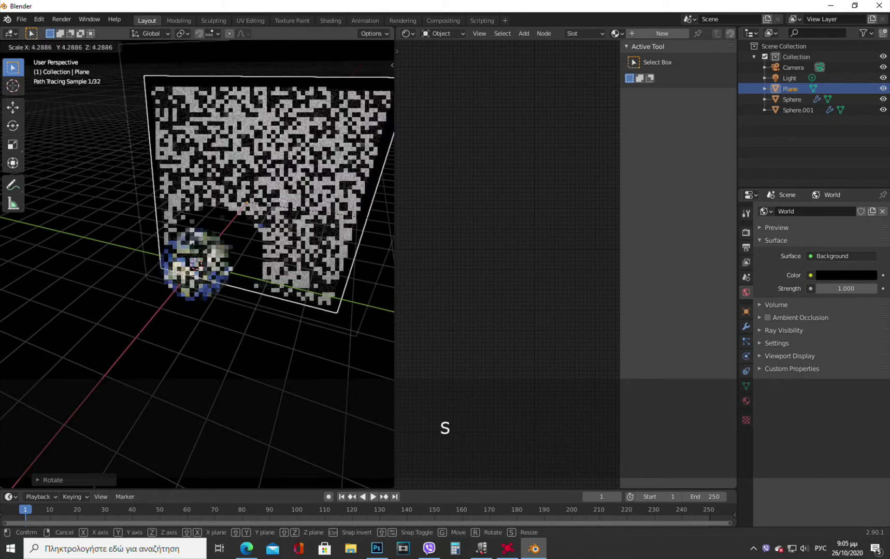
pyautogui.click(363, 220)
# Create a new material for the backdrop plane and delete its Principled BSDF node.
pyautogui.scroll(-6, 228, 269)
pyautogui.moveTo(228, 269); pyautogui.dragTo(311, 267, button='middle')
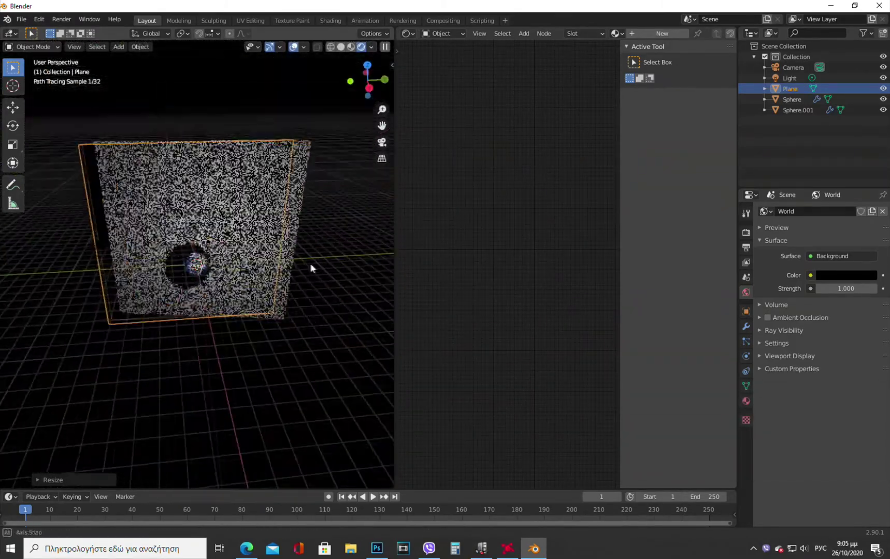
pyautogui.click(747, 400)
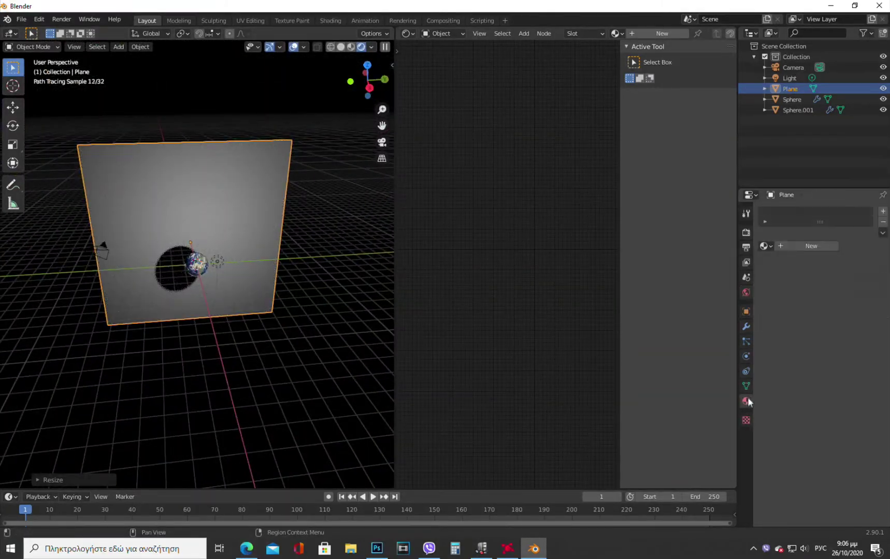
pyautogui.click(810, 248)
pyautogui.click(552, 189)
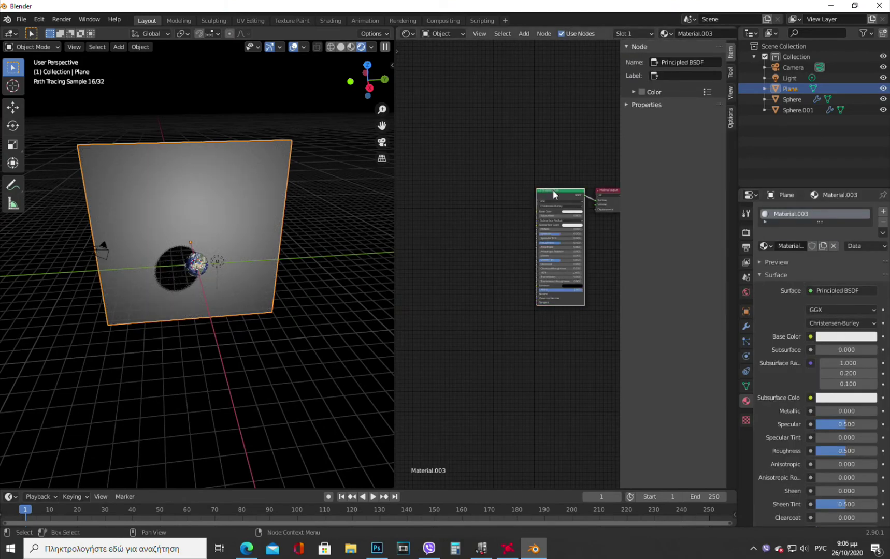
pyautogui.press('Delete')
# Add an Emission node to the plane's material and connect it to the Material Output's Surface.
pyautogui.hotkey('shift', 'a')
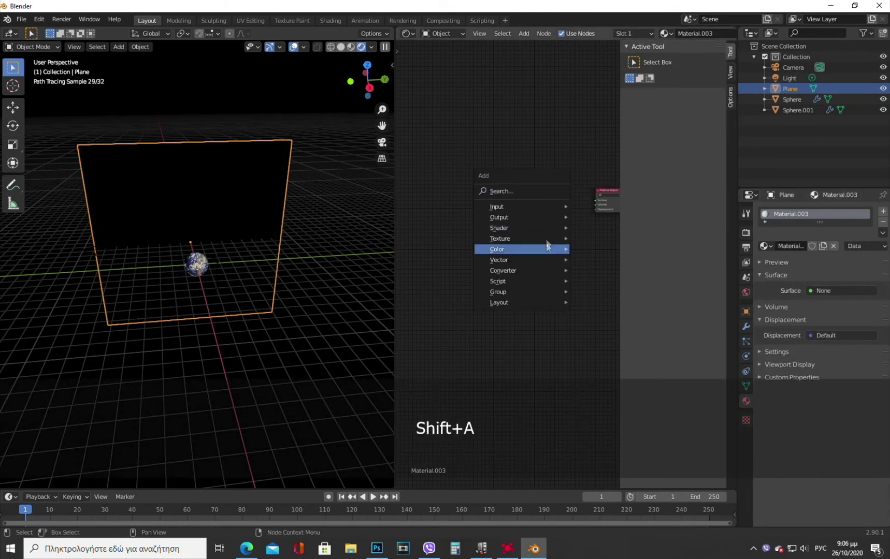
pyautogui.moveTo(546, 227)
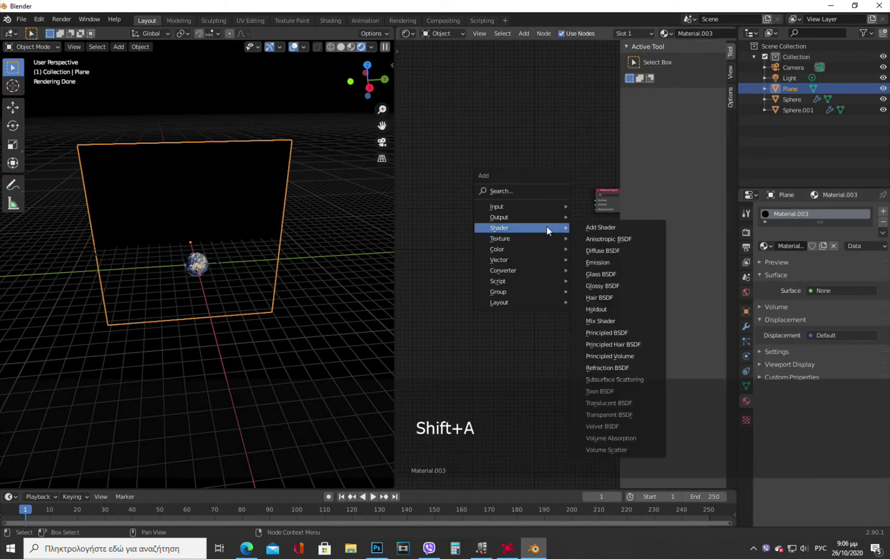
pyautogui.click(601, 263)
pyautogui.moveTo(582, 199); pyautogui.dragTo(596, 201)
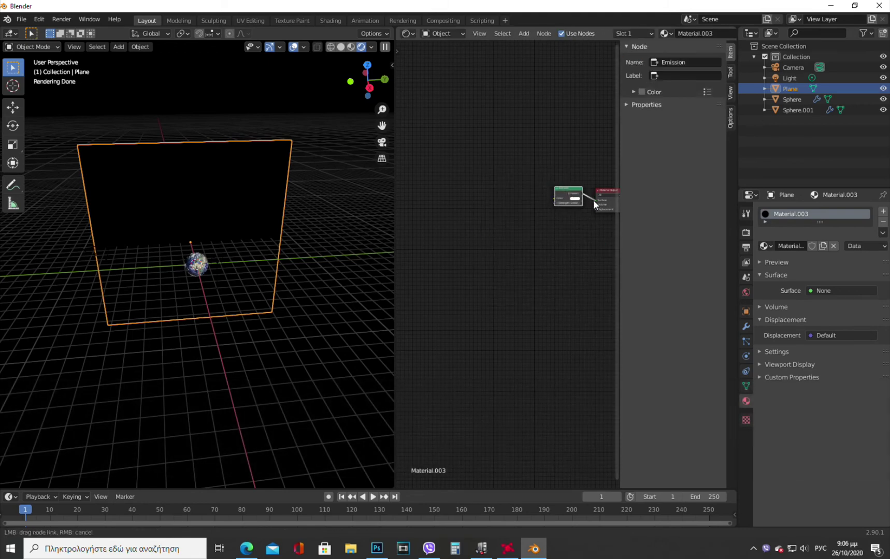
# Add an Image Texture node with sci-fi-space-68758.jpg from the Земля folder and connect its Color to the Emission's Color.
pyautogui.hotkey('shift', 'a')
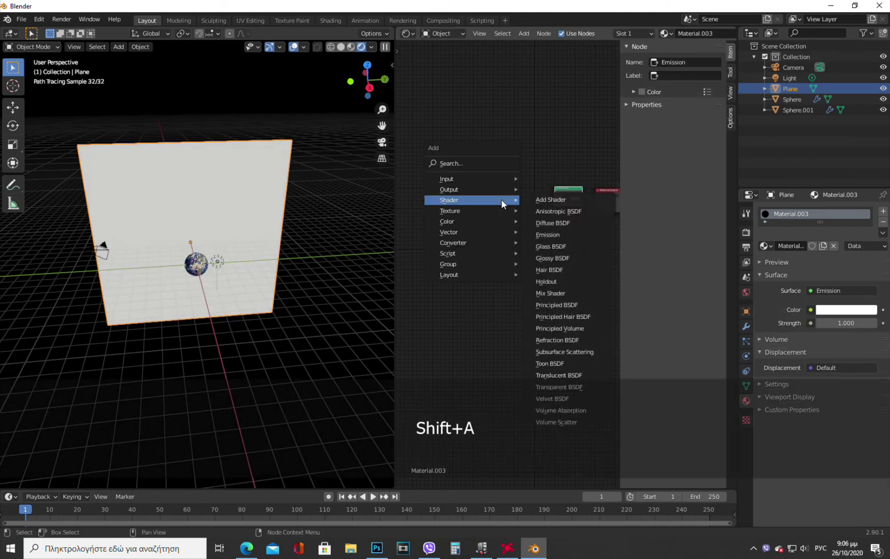
pyautogui.moveTo(469, 211)
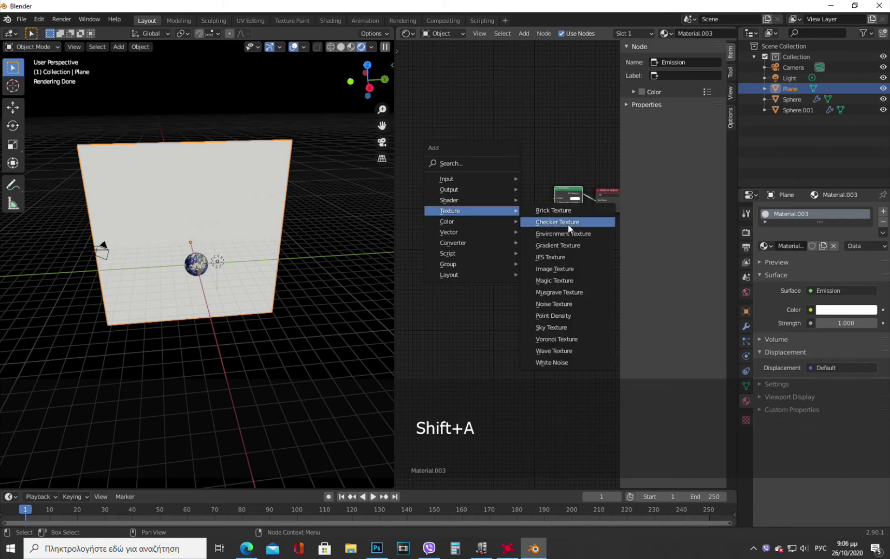
pyautogui.click(554, 269)
pyautogui.moveTo(554, 196)
pyautogui.mouseDown()
pyautogui.moveTo(528, 176)
pyautogui.moveTo(553, 198)
pyautogui.mouseUp()
pyautogui.click(515, 185)
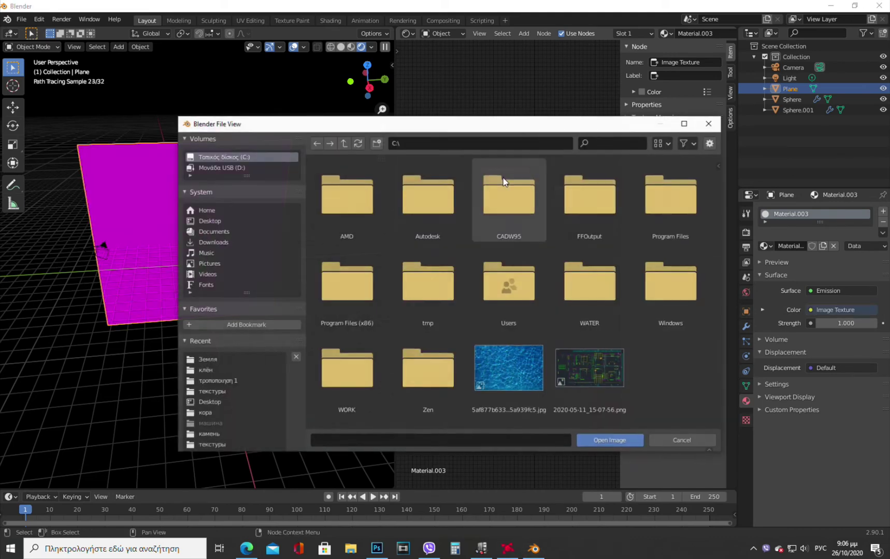
pyautogui.click(210, 359)
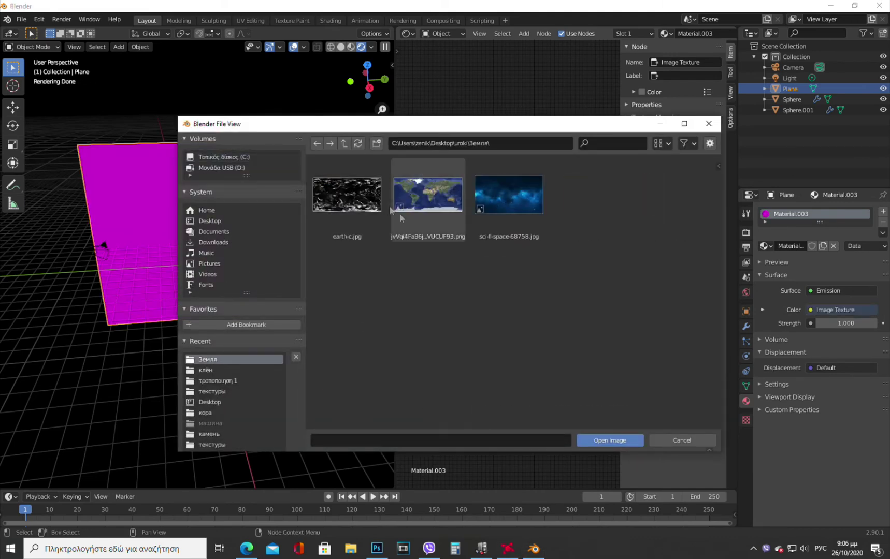
pyautogui.click(509, 199)
pyautogui.click(609, 440)
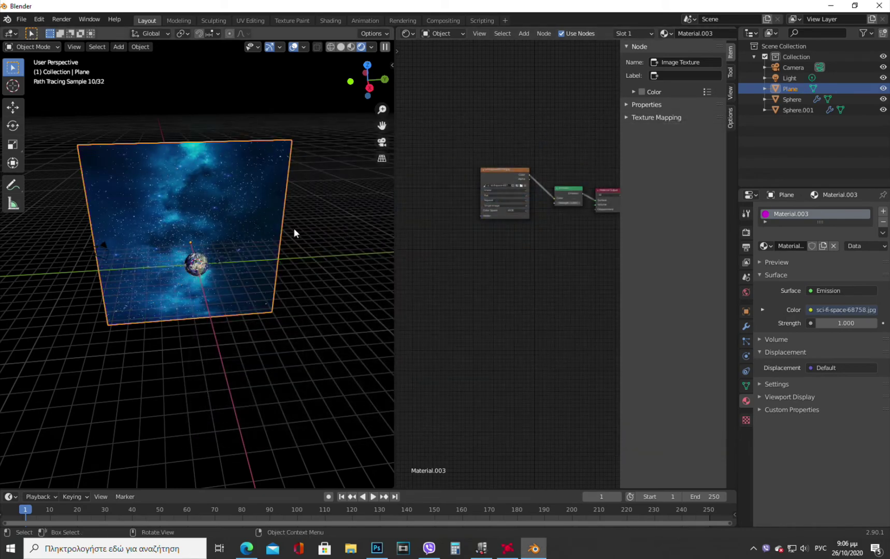
# Reduce the backdrop's Emission strength to 0.200.
pyautogui.moveTo(295, 228); pyautogui.dragTo(266, 214, button='middle')
pyautogui.scroll(3, 576, 203)
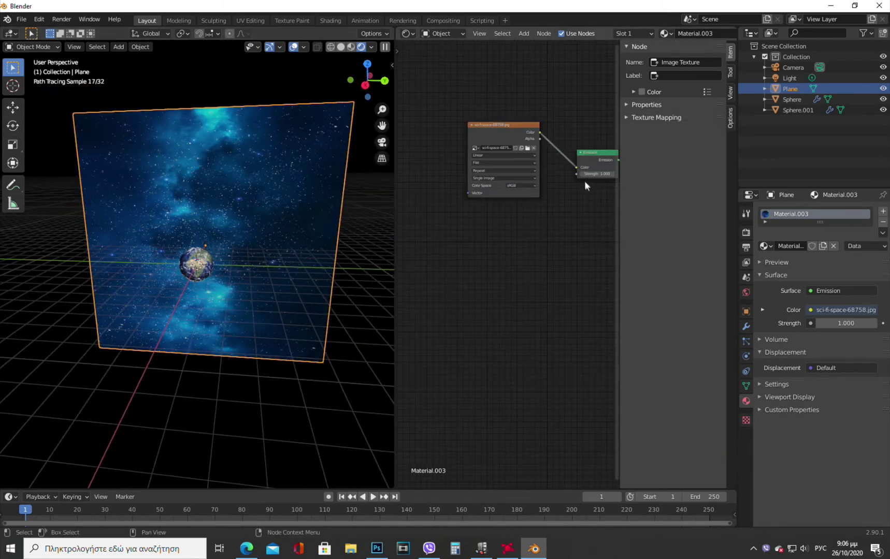
pyautogui.moveTo(582, 179); pyautogui.dragTo(466, 249, button='middle')
pyautogui.scroll(2, 472, 242)
pyautogui.moveTo(484, 220)
pyautogui.mouseDown()
pyautogui.moveTo(466, 220)
pyautogui.moveTo(498, 220)
pyautogui.mouseUp()
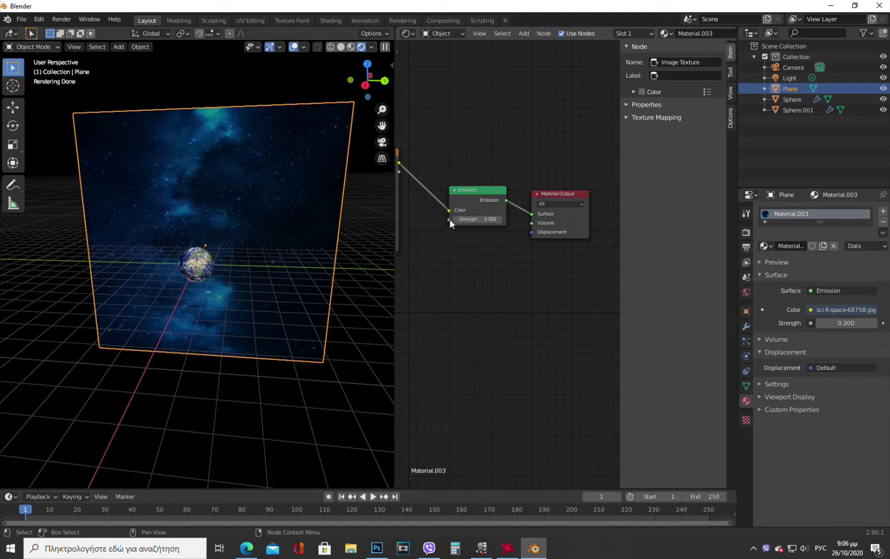
pyautogui.click(456, 221)
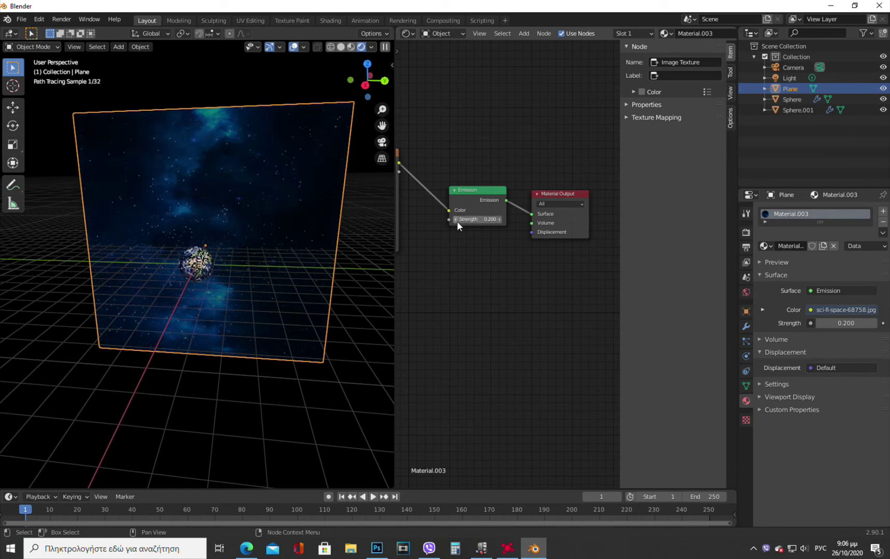
# Reduce the backdrop's Emission strength to 0.100.
pyautogui.click(456, 221)
pyautogui.scroll(8, 228, 243)
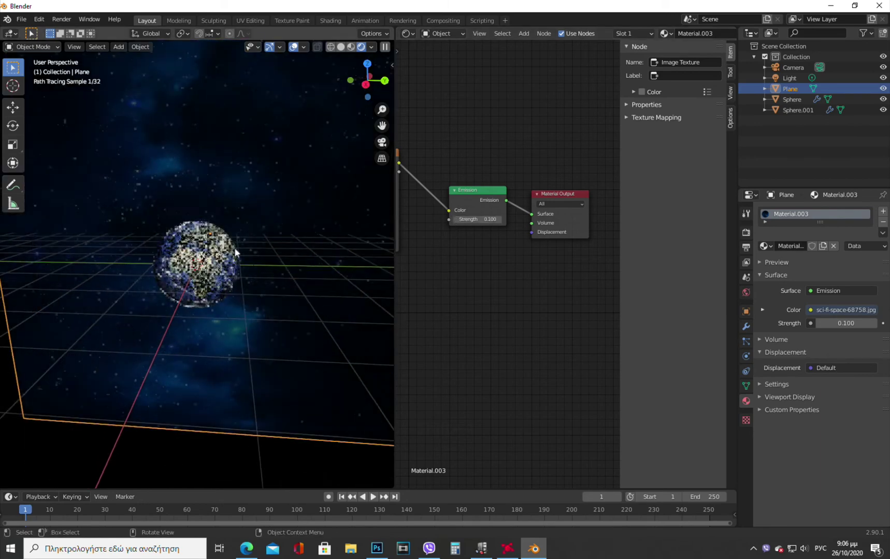
pyautogui.scroll(-3, 264, 256)
# Look through the camera and lock the camera to the view.
pyautogui.press('KP_0')
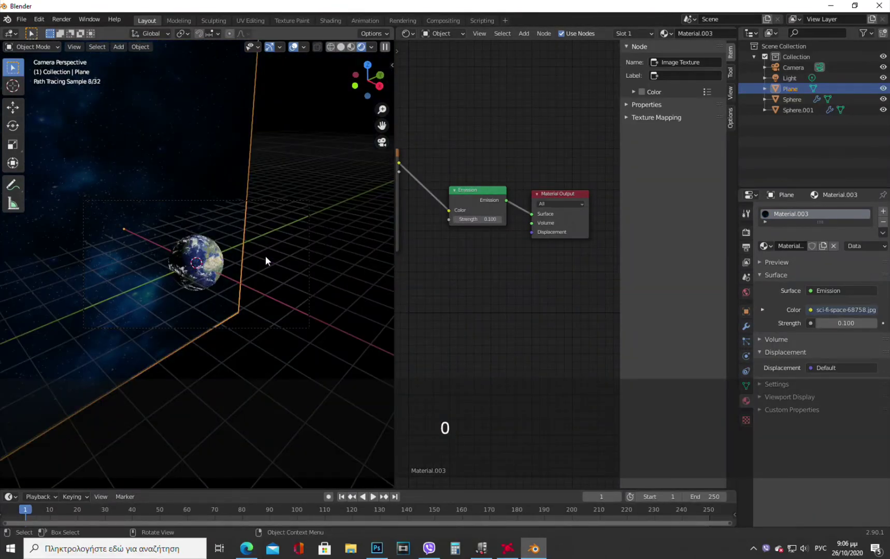
pyautogui.press('n')
pyautogui.click(375, 163)
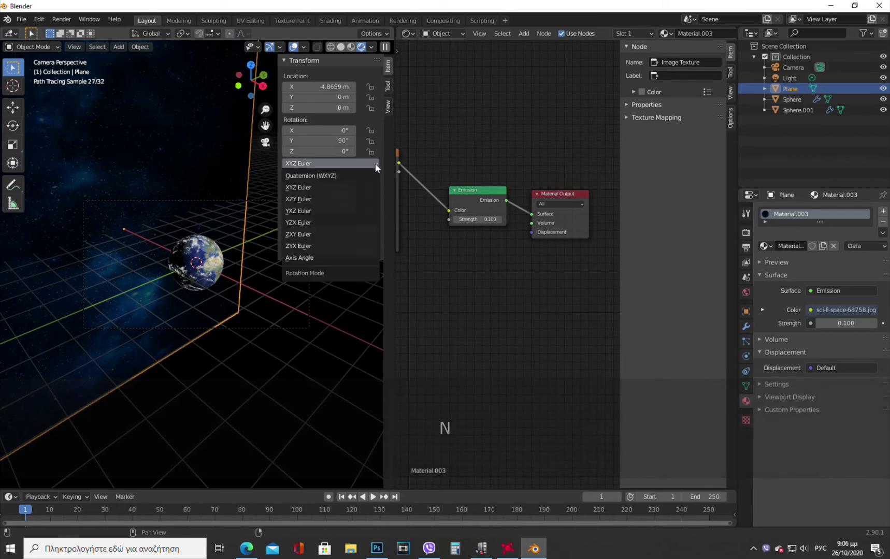
pyautogui.click(387, 107)
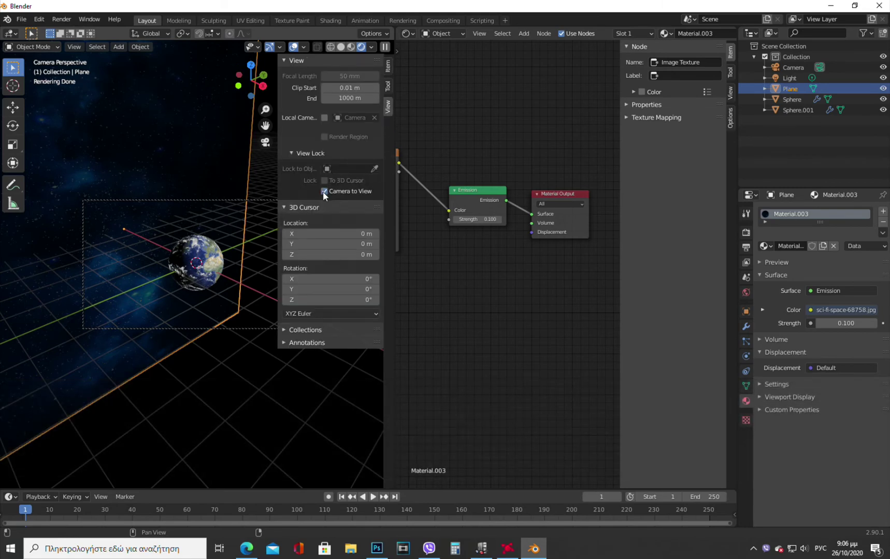
pyautogui.press('n')
# Reposition the locked camera so the Earth is framed up close in front of the space backdrop.
pyautogui.scroll(-2, 259, 274)
pyautogui.moveTo(260, 282); pyautogui.dragTo(209, 279, button='middle')
pyautogui.scroll(5, 206, 267)
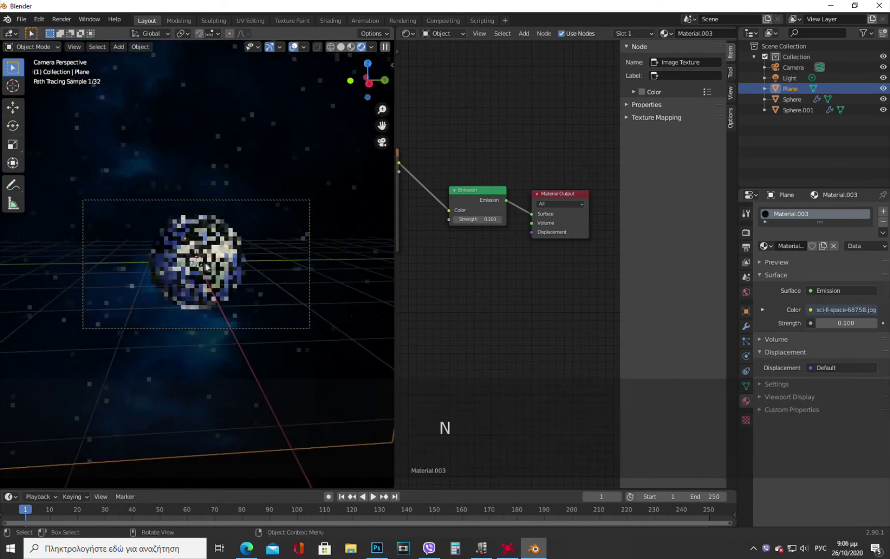
pyautogui.scroll(1, 207, 268)
pyautogui.scroll(2, 209, 279)
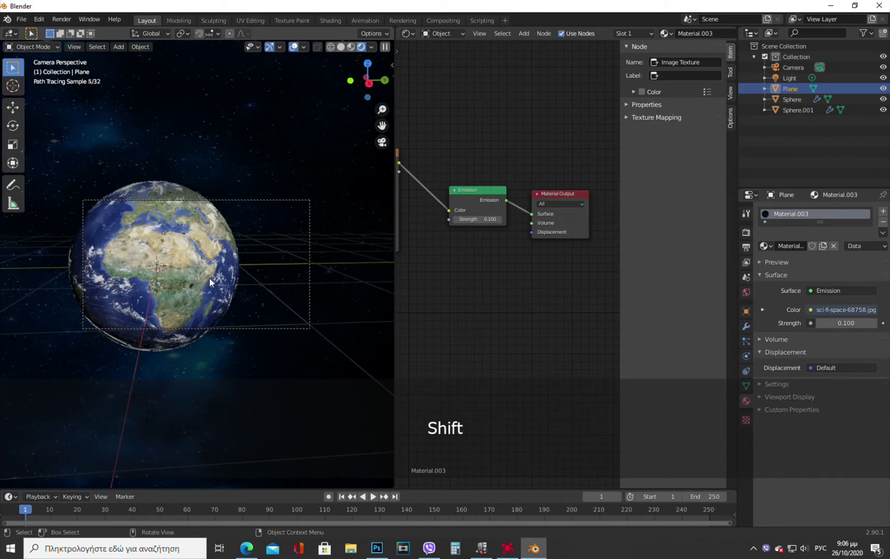
pyautogui.scroll(-2, 209, 277)
# Leave the camera view, select the point light and move it in the positive Y direction, sideways from the Earth.
pyautogui.press('KP_0')
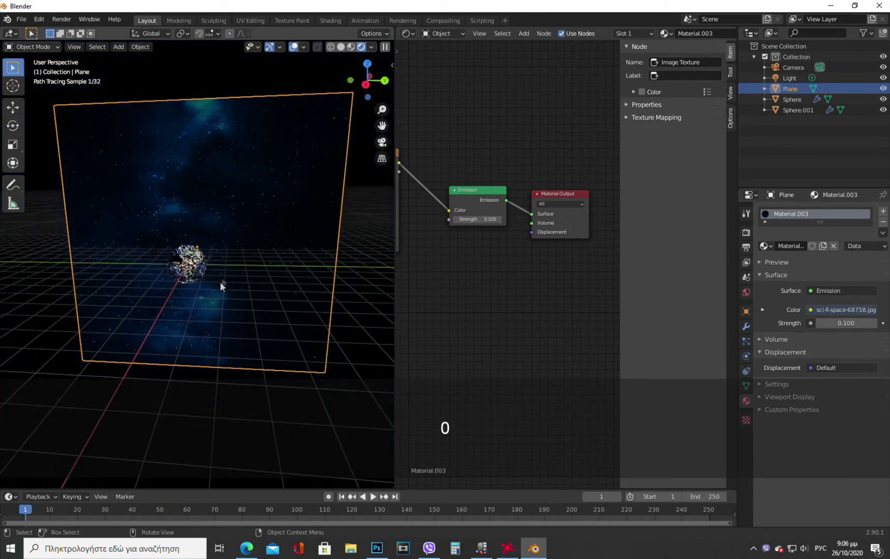
pyautogui.moveTo(220, 282); pyautogui.dragTo(305, 286, button='middle')
pyautogui.click(276, 230)
pyautogui.moveTo(276, 233); pyautogui.dragTo(215, 299, button='middle')
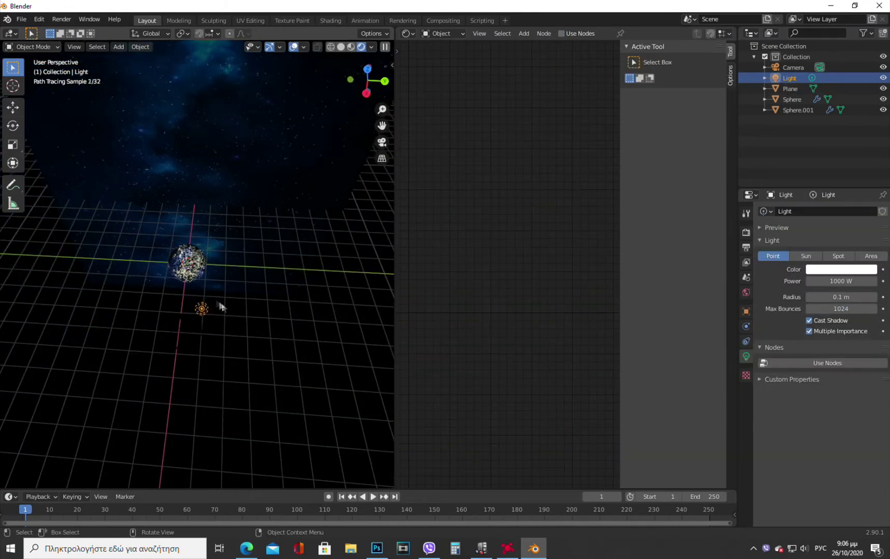
pyautogui.press('g')
pyautogui.press('x')
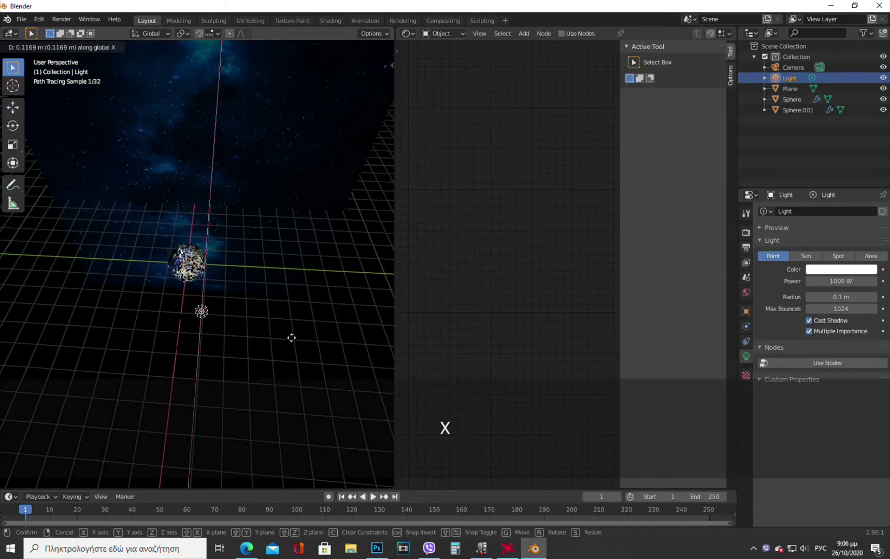
pyautogui.press('y')
pyautogui.click(293, 334)
# Move the point light in the negative X direction until it sits roughly beside the Earth.
pyautogui.press('g')
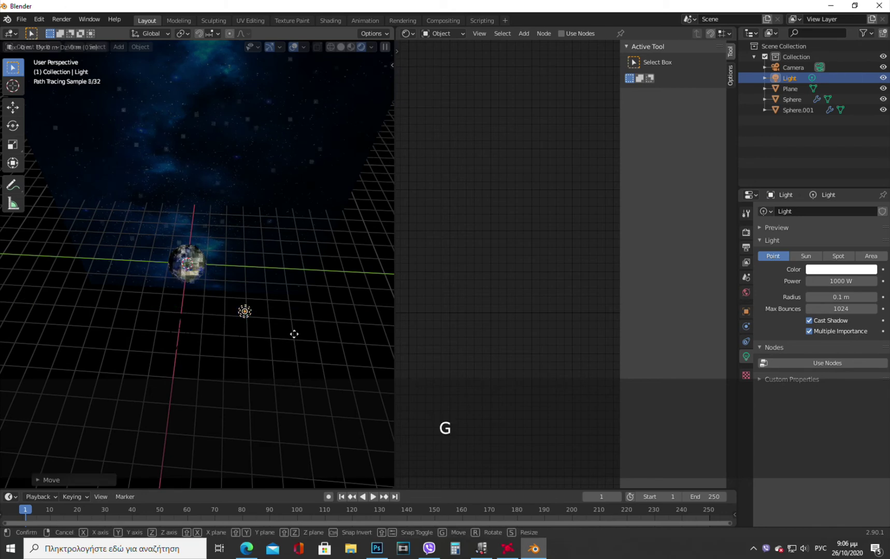
pyautogui.press('y')
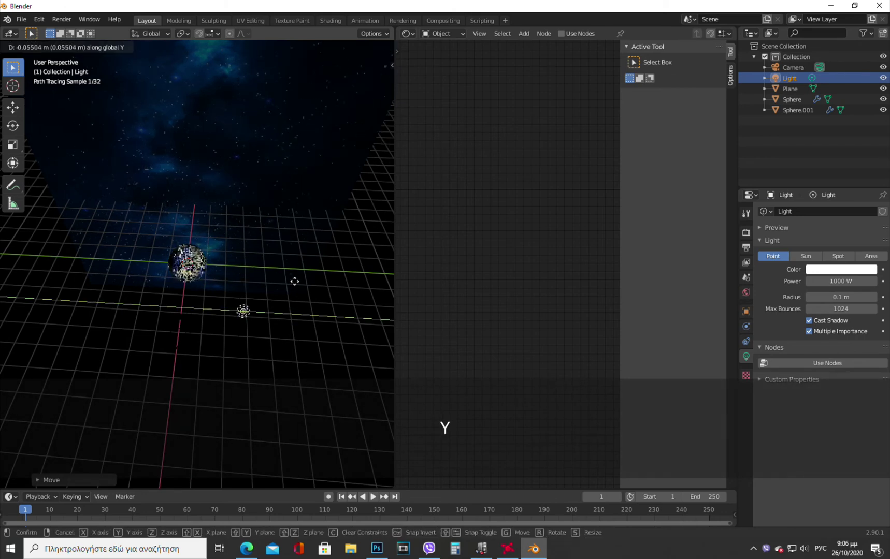
pyautogui.press('x')
pyautogui.click(286, 281)
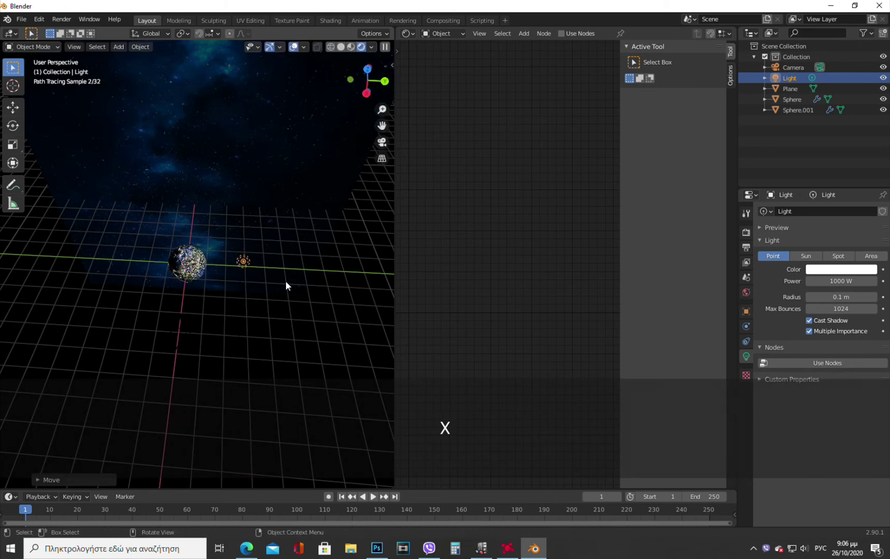
# Shift the point light slightly farther from the Earth along Y and check the lighting through the camera.
pyautogui.press('g')
pyautogui.press('x')
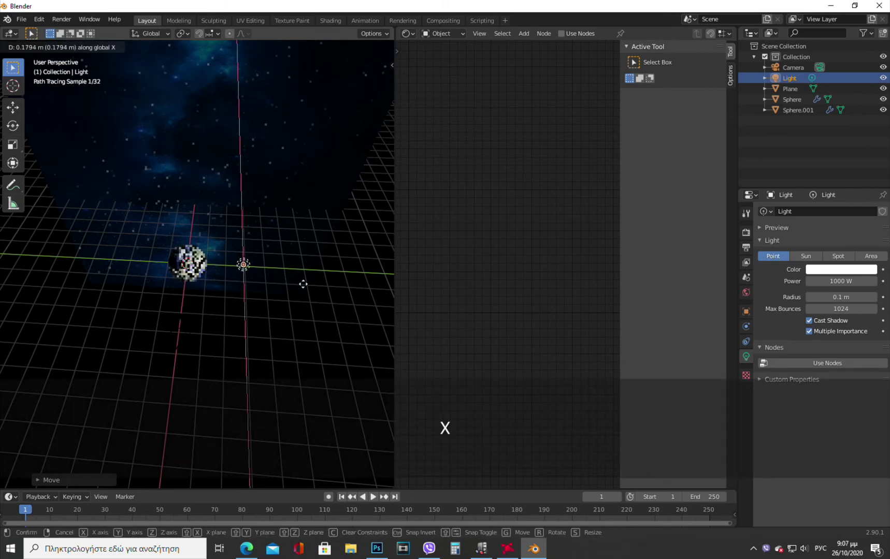
pyautogui.press('y')
pyautogui.click(312, 284)
pyautogui.moveTo(238, 294); pyautogui.dragTo(196, 274, button='middle')
pyautogui.press('KP_0')
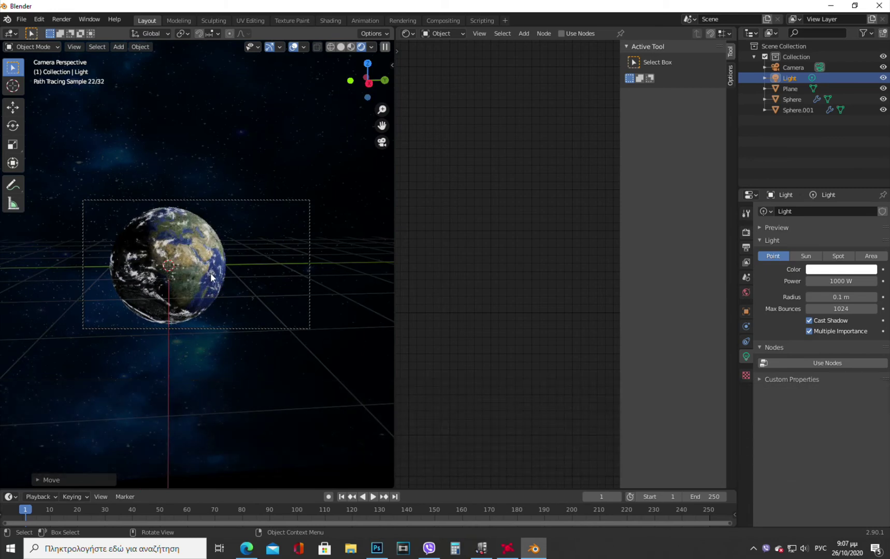
pyautogui.scroll(-1, 211, 279)
pyautogui.scroll(1, 211, 278)
# Start saving the project and choose the Земля folder as its location.
pyautogui.click(22, 20)
pyautogui.click(41, 86)
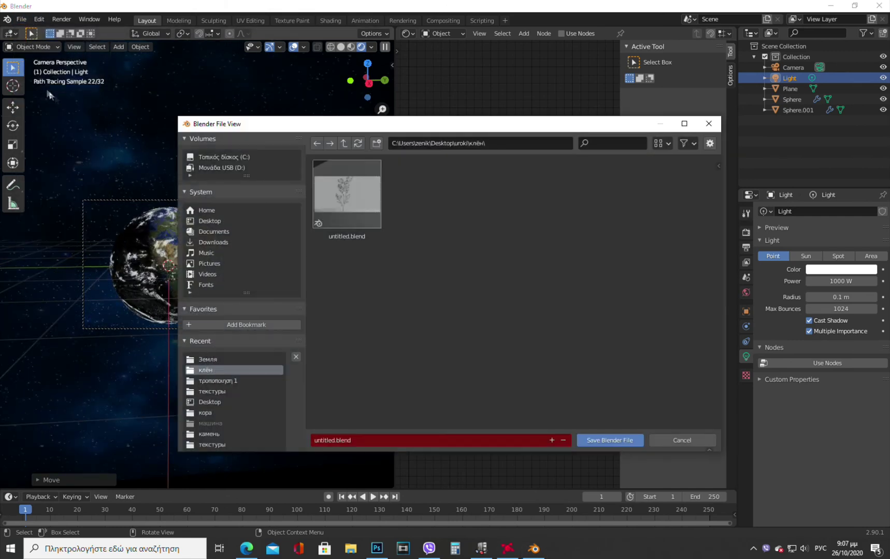
pyautogui.click(208, 359)
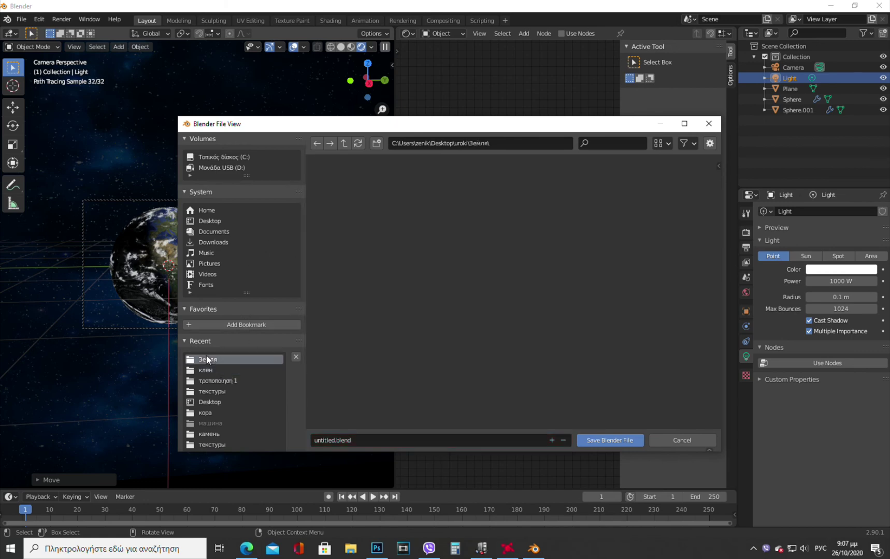